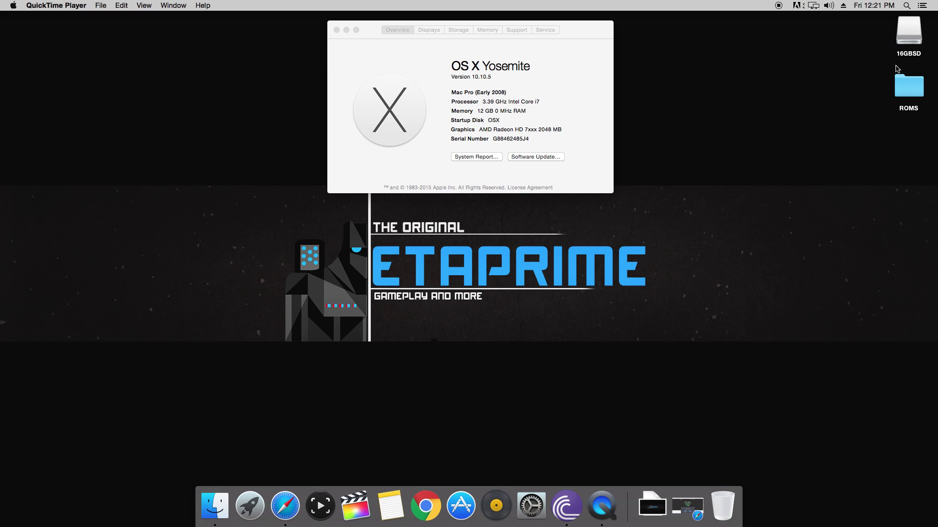
Select the 16GB SD card on the desktop and bring the etcher.io page back up in Safari
click(915, 52)
click(819, 65)
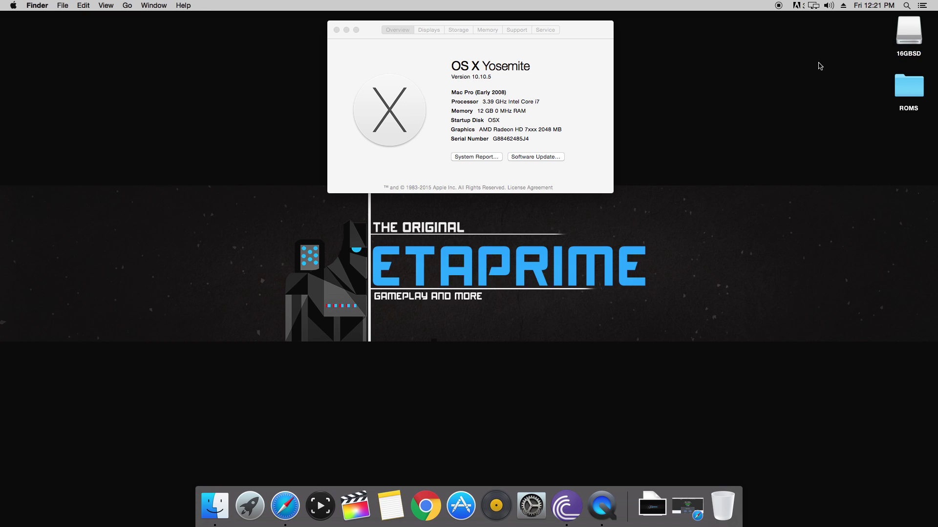
click(285, 506)
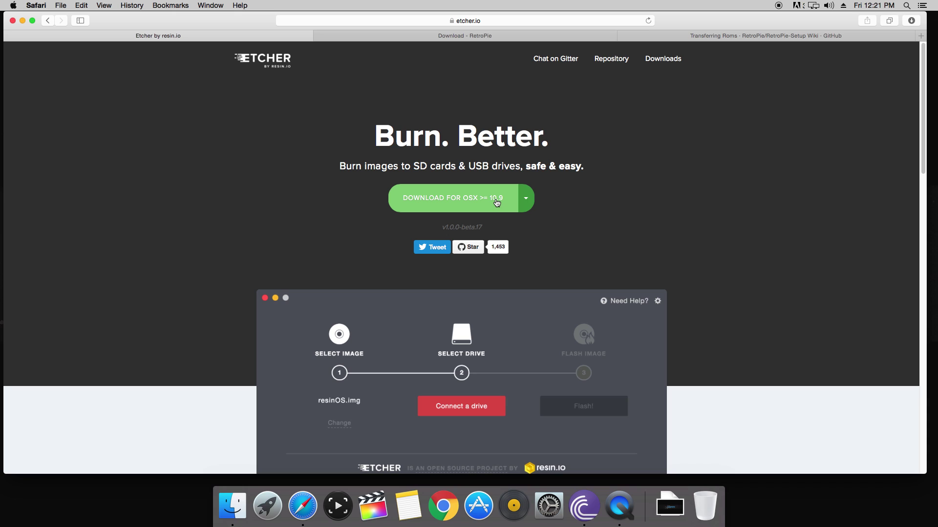
Check About This Mac, then download Etcher via 'Download for OSX >= 10.9'
click(14, 6)
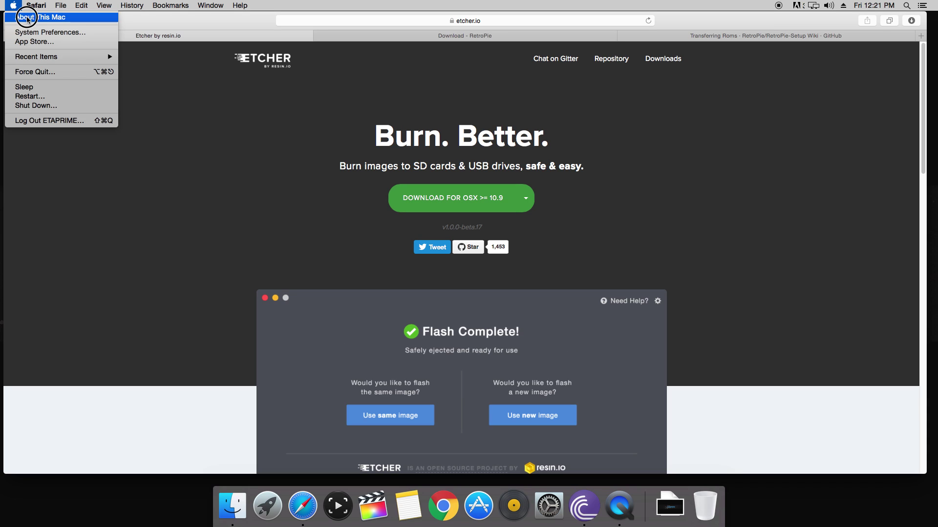
click(30, 16)
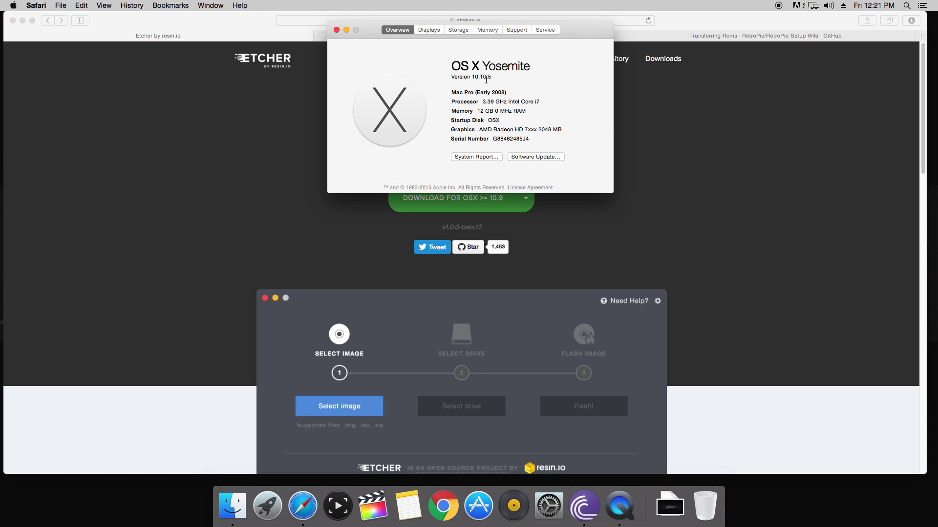
click(346, 29)
click(474, 202)
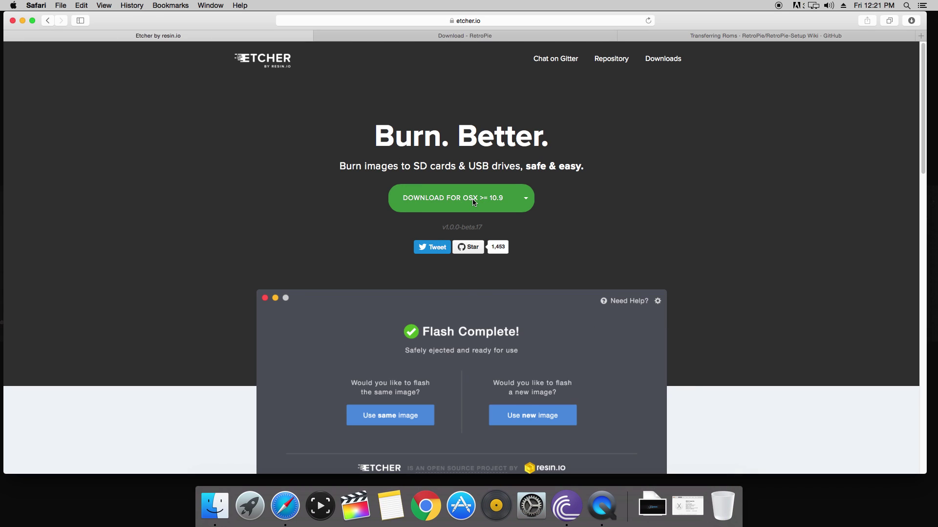
click(473, 202)
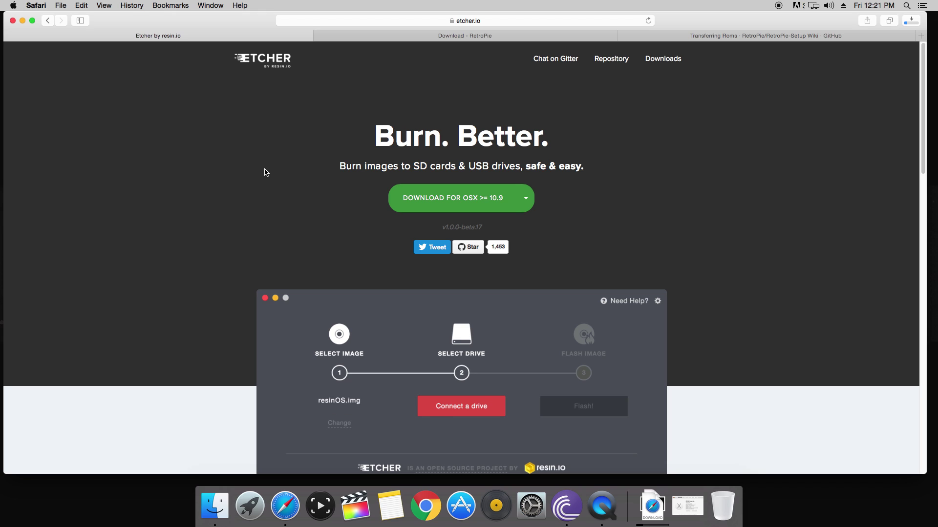
Download the Raspberry Pi 2/3 RetroPie image from the 'Download - RetroPie' tab
click(428, 37)
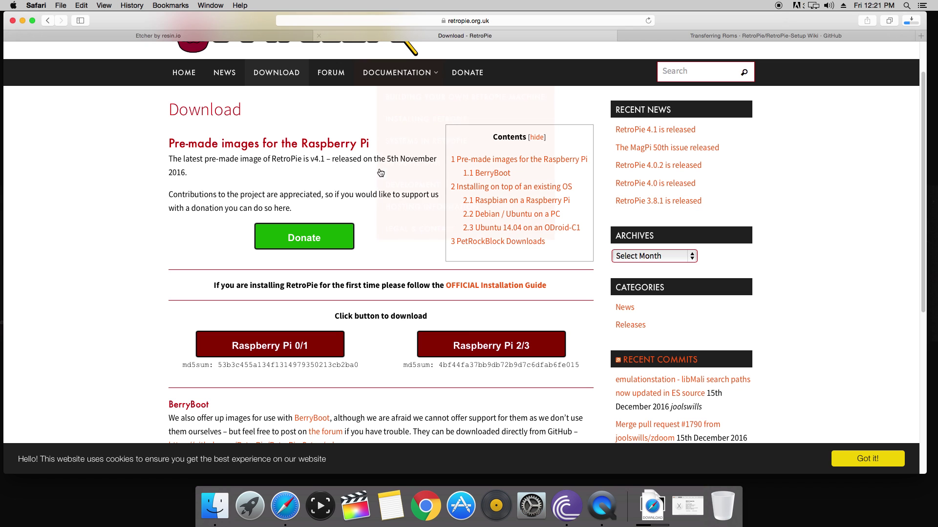
scroll(385, 201, down, 6)
scroll(384, 201, up, 7)
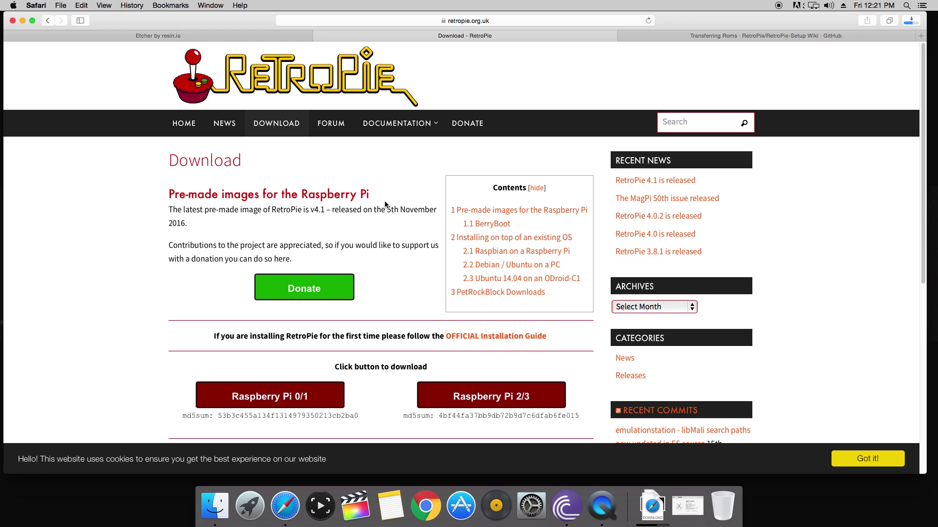
scroll(386, 203, down, 3)
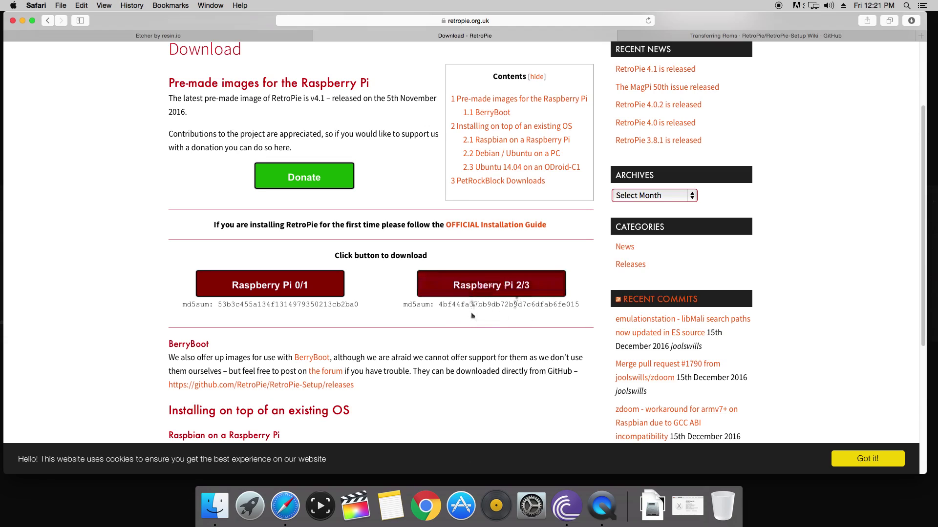
click(500, 283)
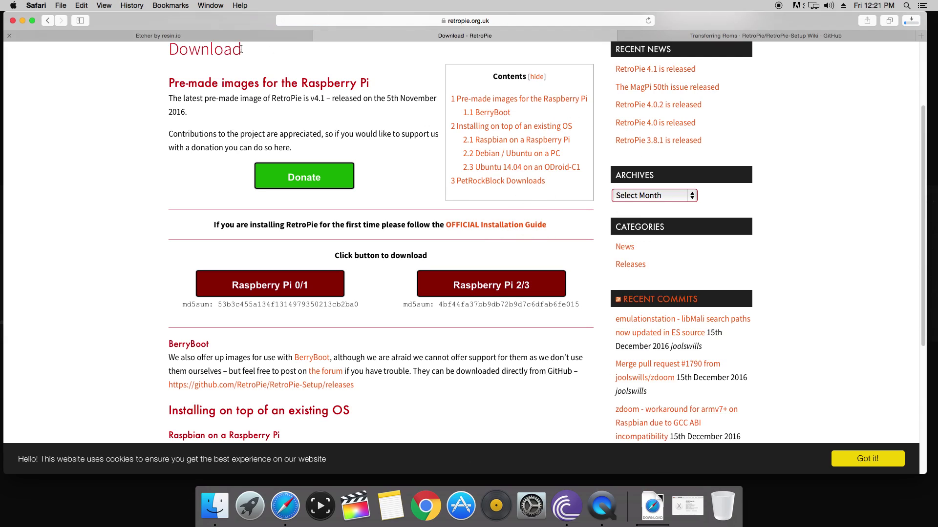
Open the Etcher .dmg from Finder's Downloads folder, skipping verification
click(22, 21)
click(198, 505)
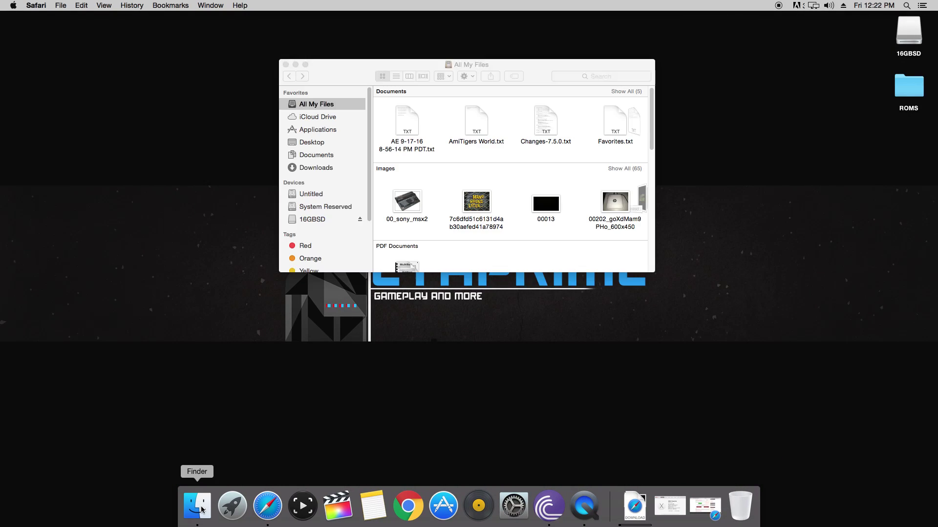
click(311, 169)
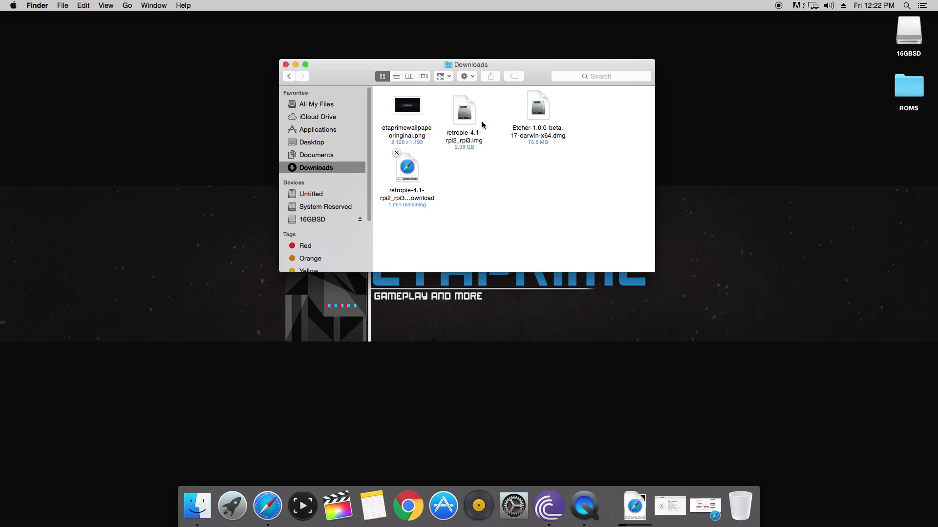
click(552, 130)
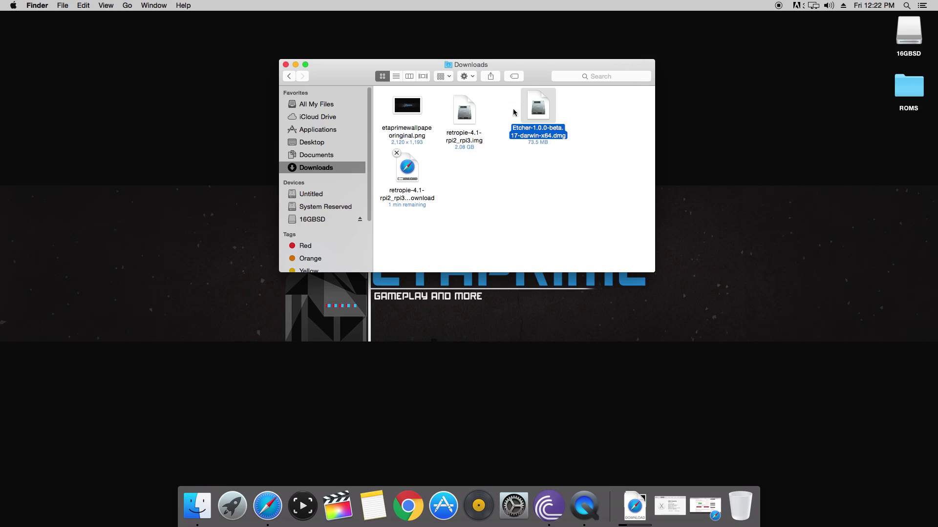
double_click(536, 114)
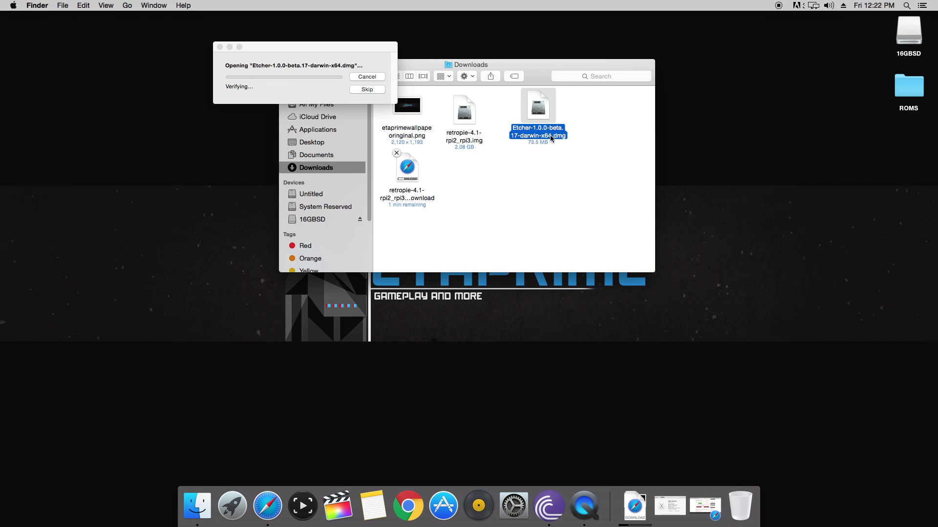
click(369, 91)
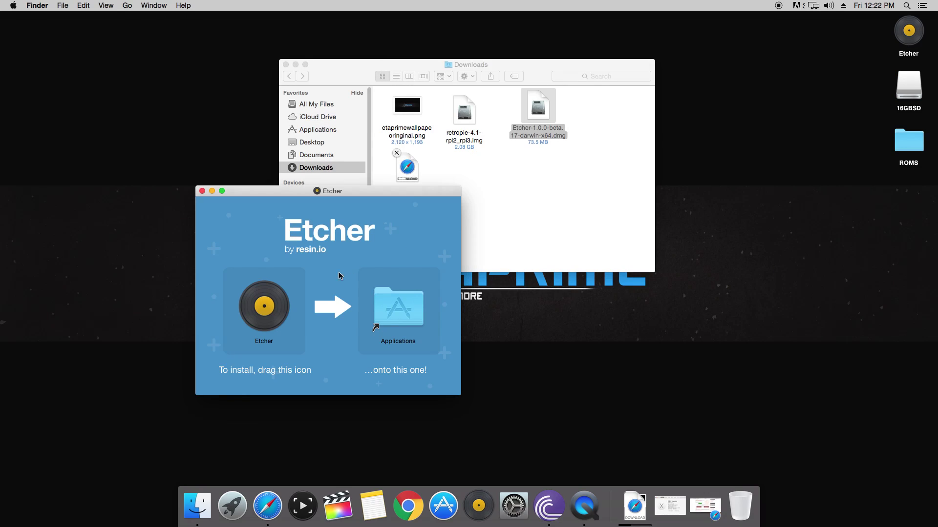
Copy Etcher into Applications, close the Downloads window, and eject the Etcher disk image
drag(264, 305, 374, 332)
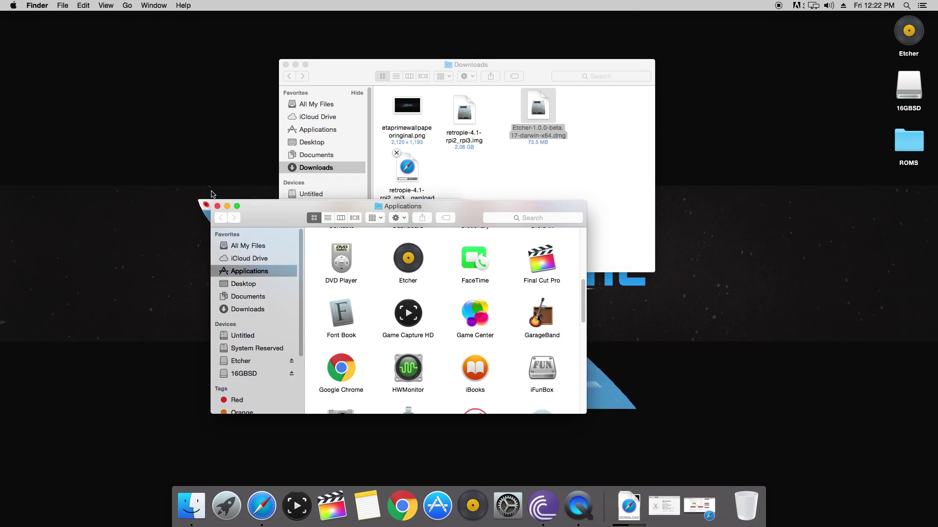
click(212, 191)
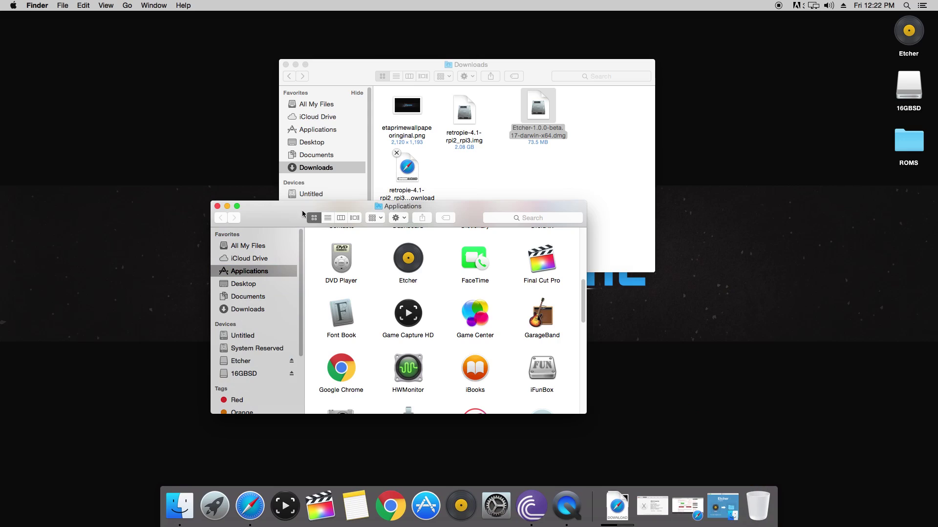
click(286, 65)
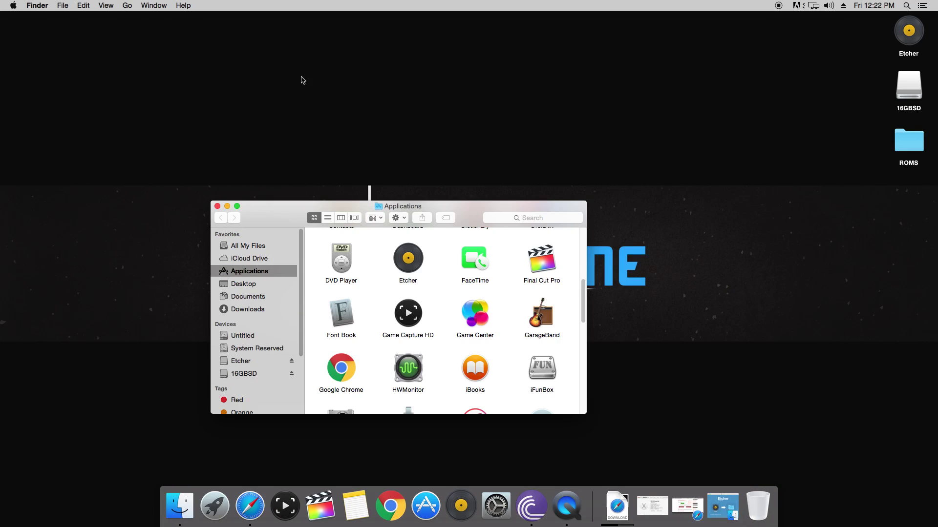
right_click(907, 34)
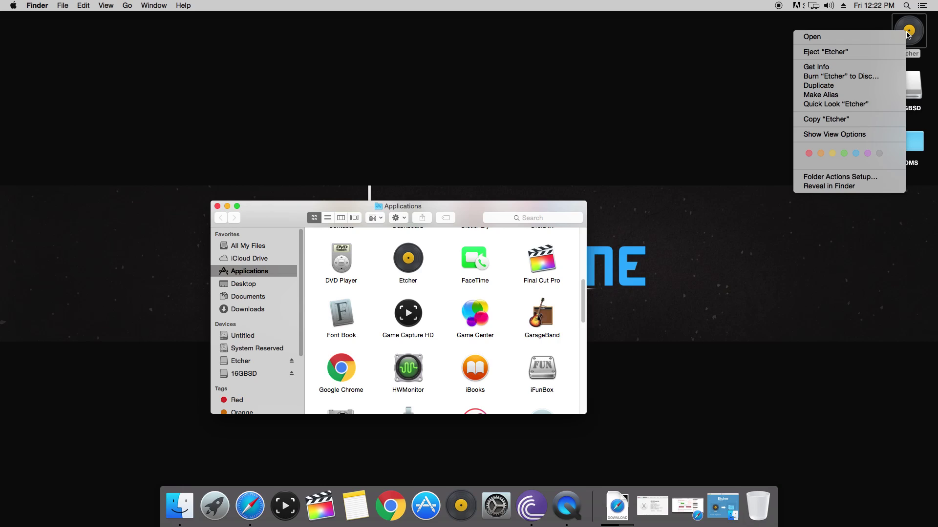
click(819, 48)
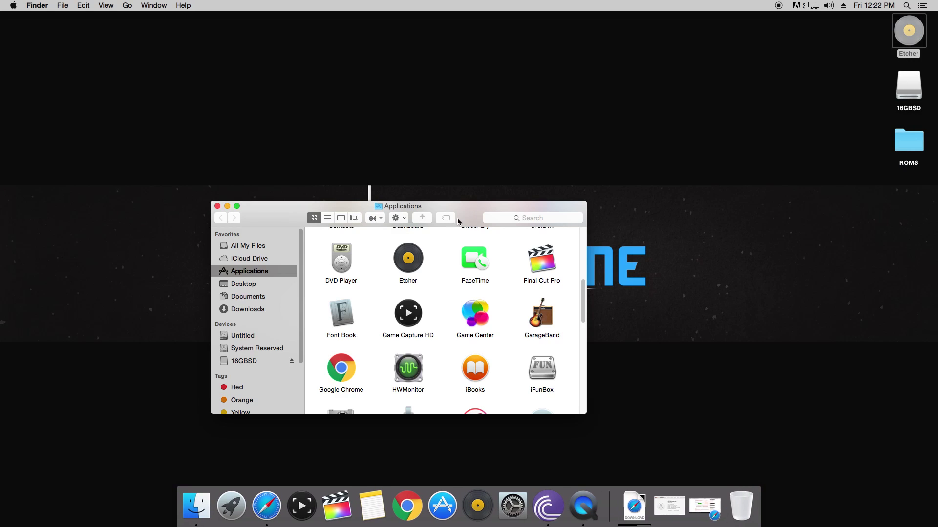
Add Etcher to the Dock and minimize the Applications window
drag(466, 209, 558, 96)
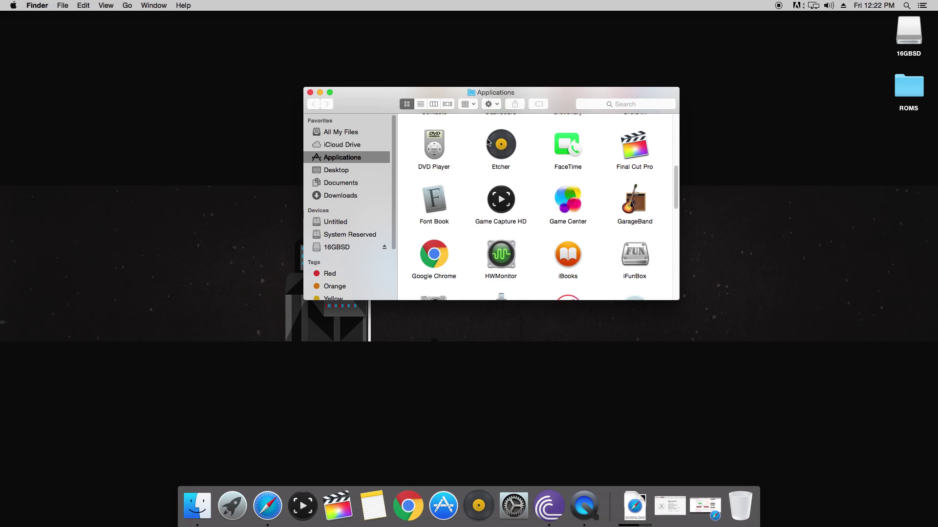
drag(501, 145, 475, 507)
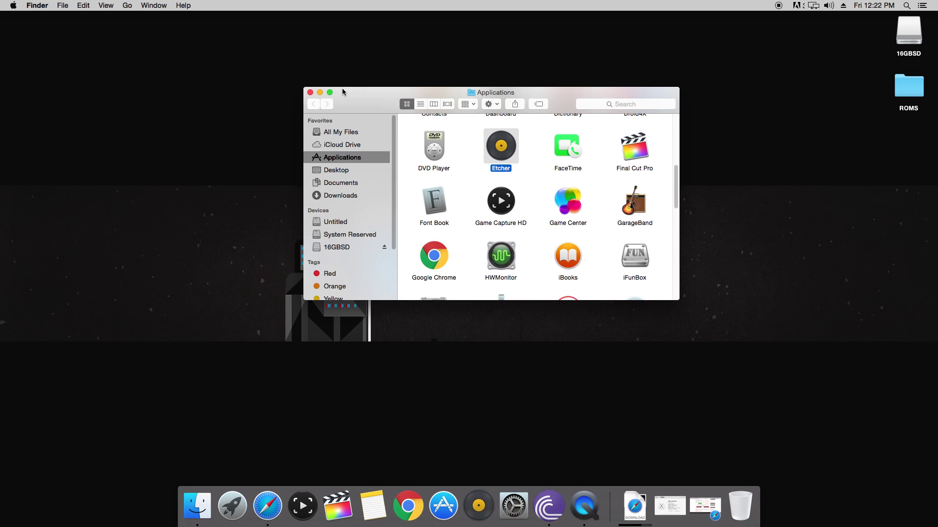
click(320, 92)
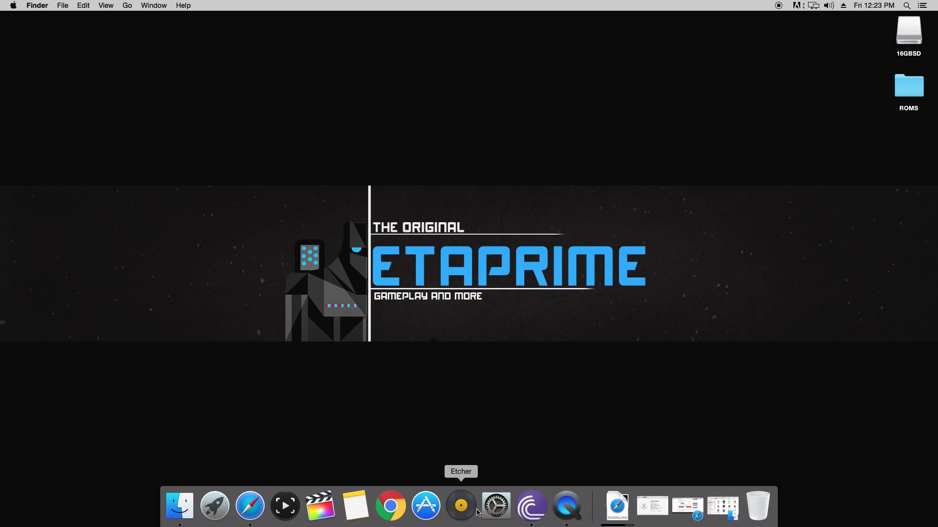
Launch Etcher past the Gatekeeper prompt and choose retropie-4.1-rpi2_rpi3.img as the image
click(462, 506)
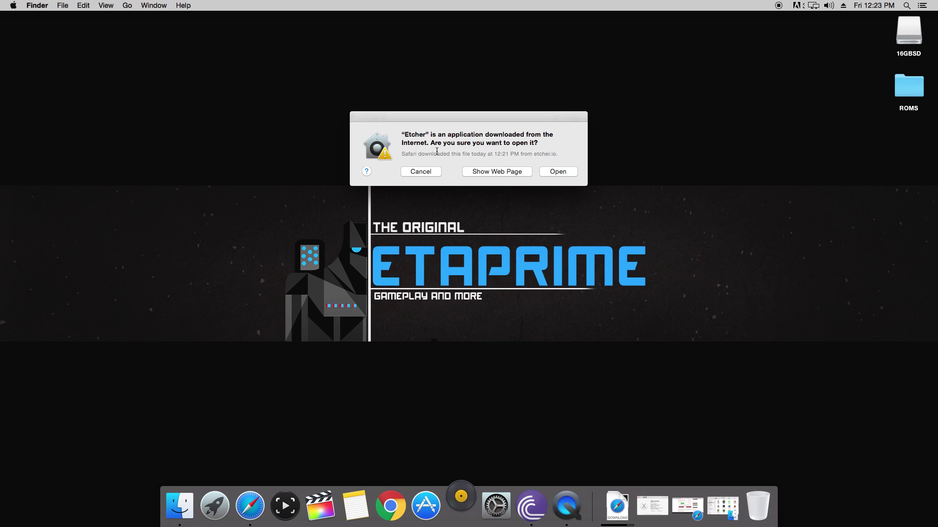
click(548, 172)
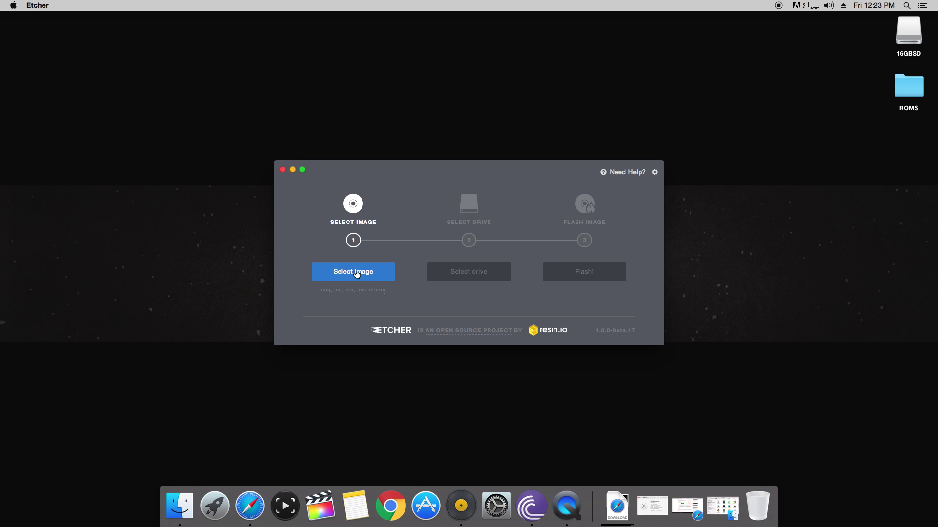
click(356, 279)
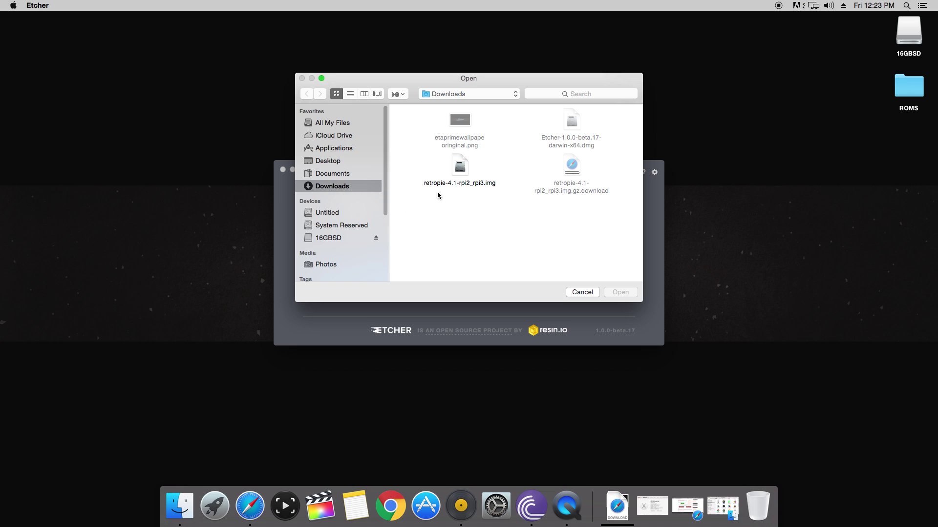
double_click(473, 182)
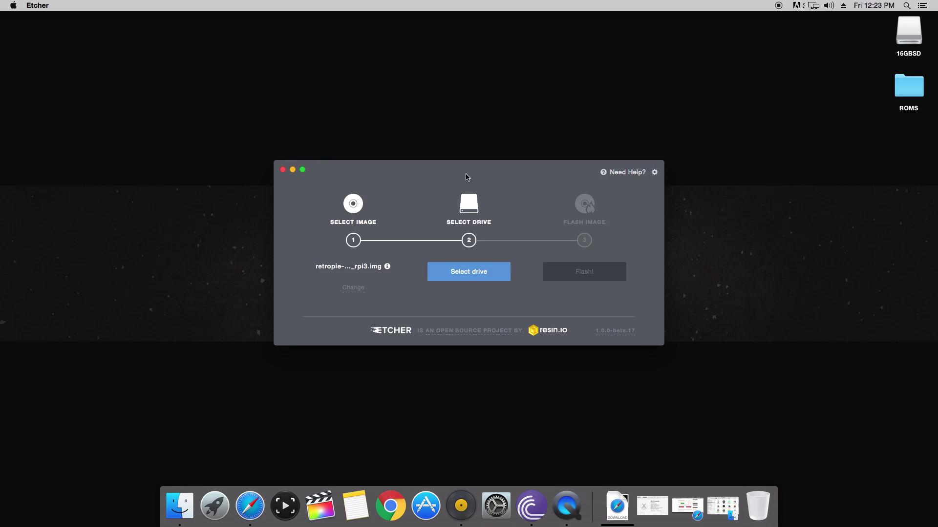
Target the Mass Storage Device Media 16.0 GB drive (/dev/disk3) and start flashing
click(479, 273)
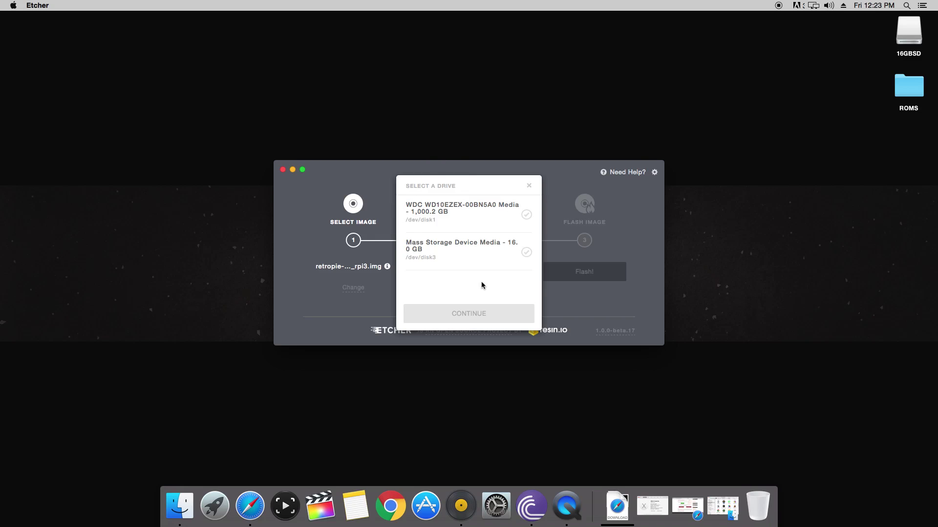
click(497, 265)
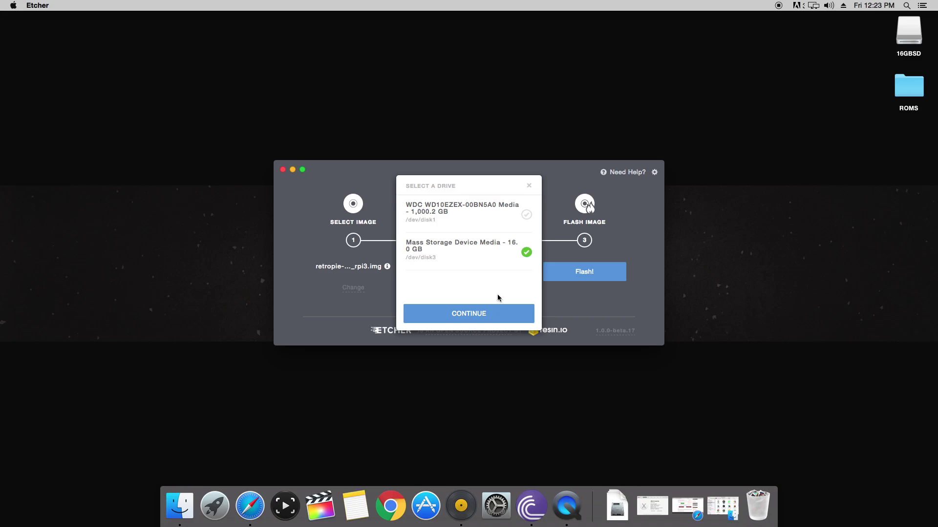
click(481, 314)
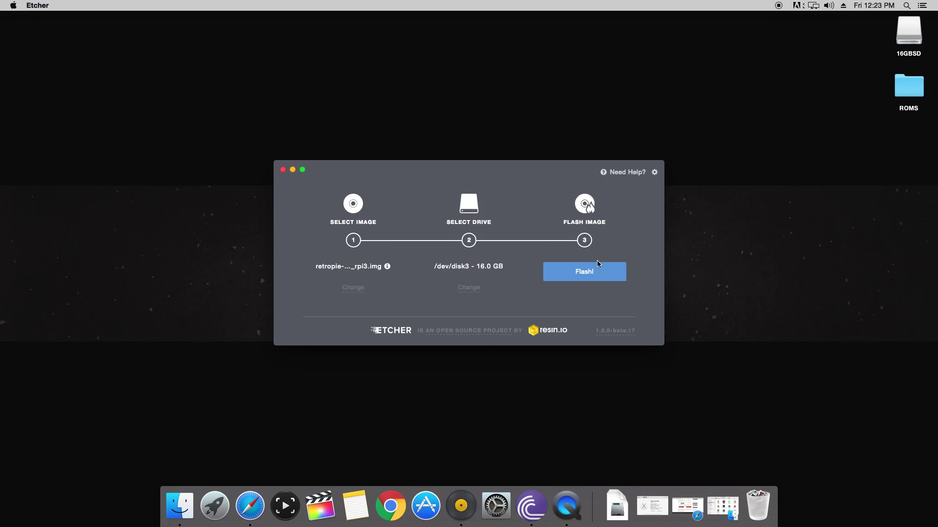
click(598, 277)
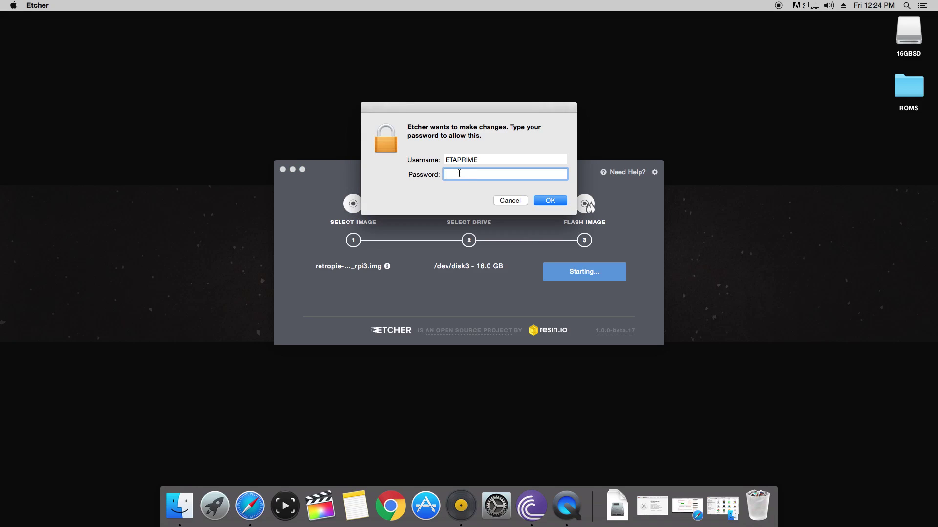
Enter the administrator password to authorise writing the RetroPie image
text(••)
key(Return)
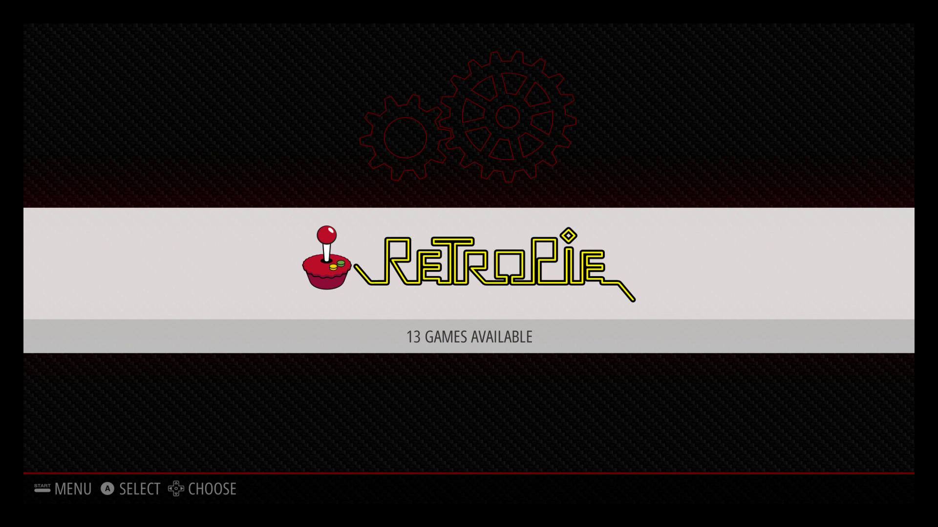
Open the RetroPie settings list and move down past RETROPIE SETUP to WIFI
key(Return)
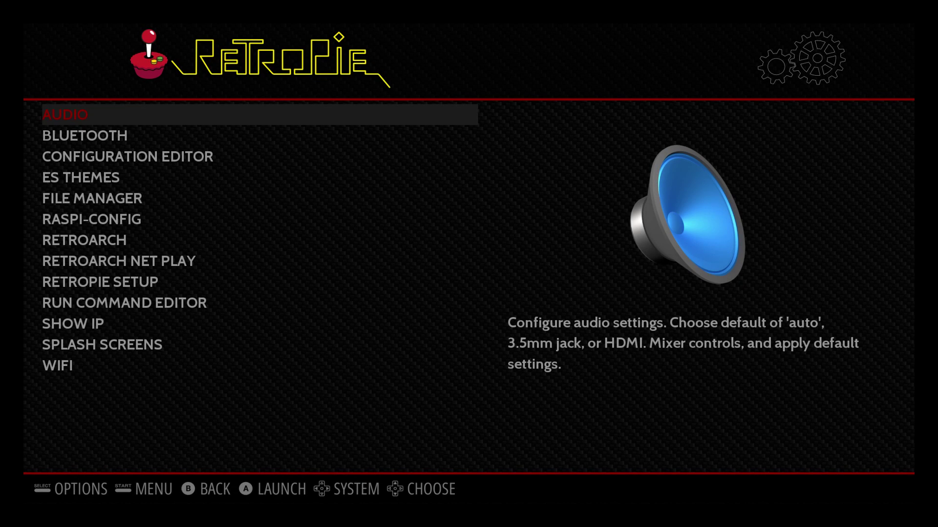
key(Down)
key(Down)
key(Down)
key(Down)
key(Down)
key(Down)
key(Down)
key(Down)
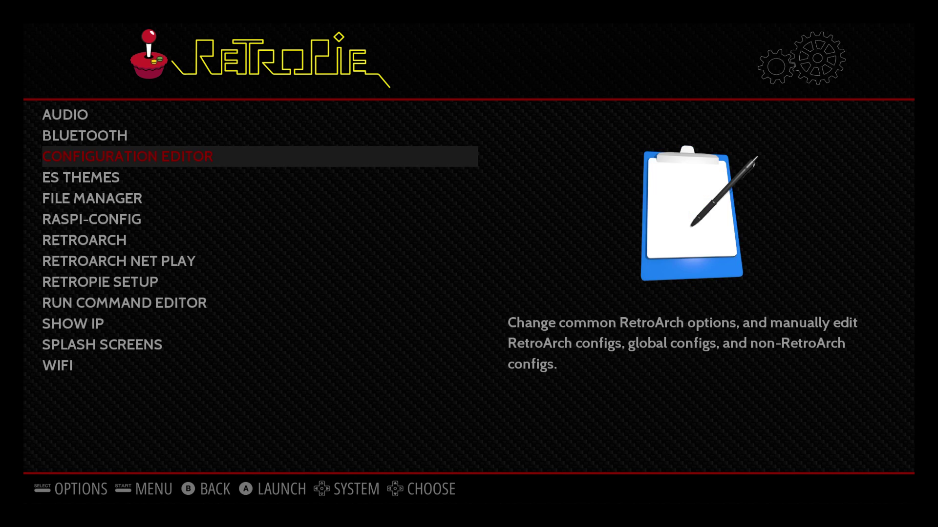
key(Down)
key(Down)
key(Down)
key(Down)
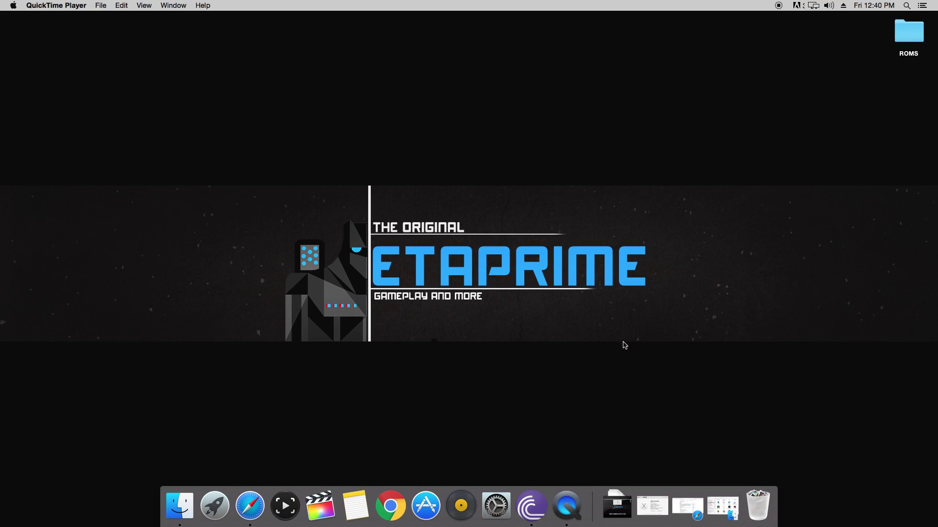
Open the desktop ROMS folder to check gen, n64 2, neo geo and snes, then minimise it
double_click(903, 29)
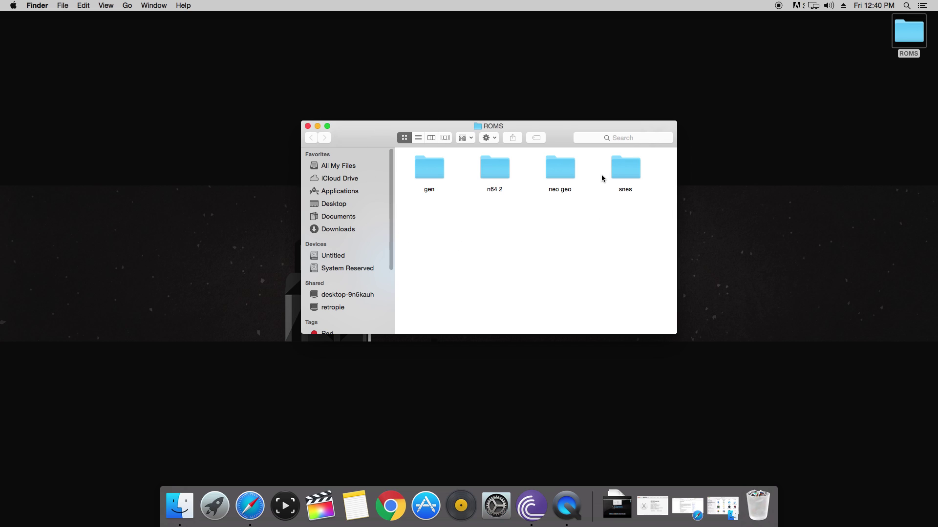
click(317, 126)
Copy the smb://retropie address from the Samba-Shares section of the Transferring Roms wiki
click(250, 506)
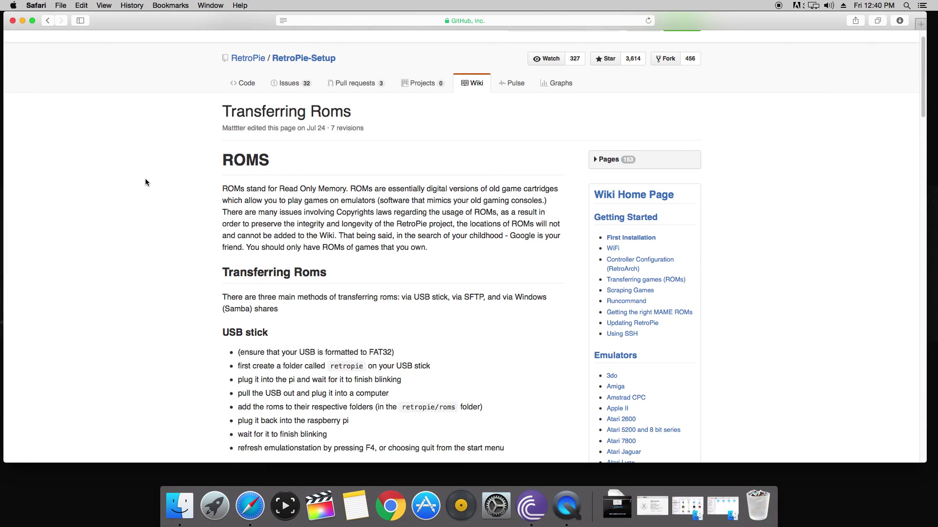
scroll(153, 188, up, 2)
scroll(154, 186, down, 5)
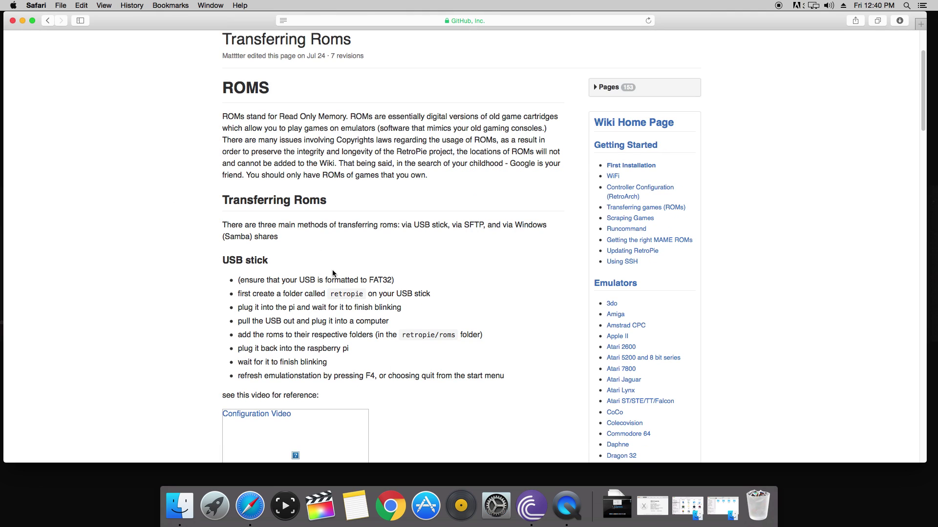
scroll(332, 272, up, 2)
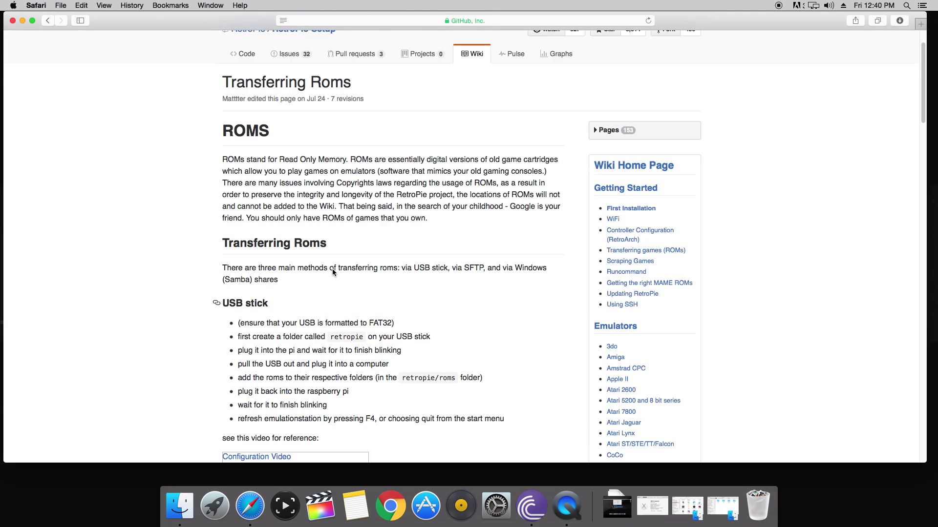
scroll(332, 270, down, 15)
scroll(332, 270, down, 10)
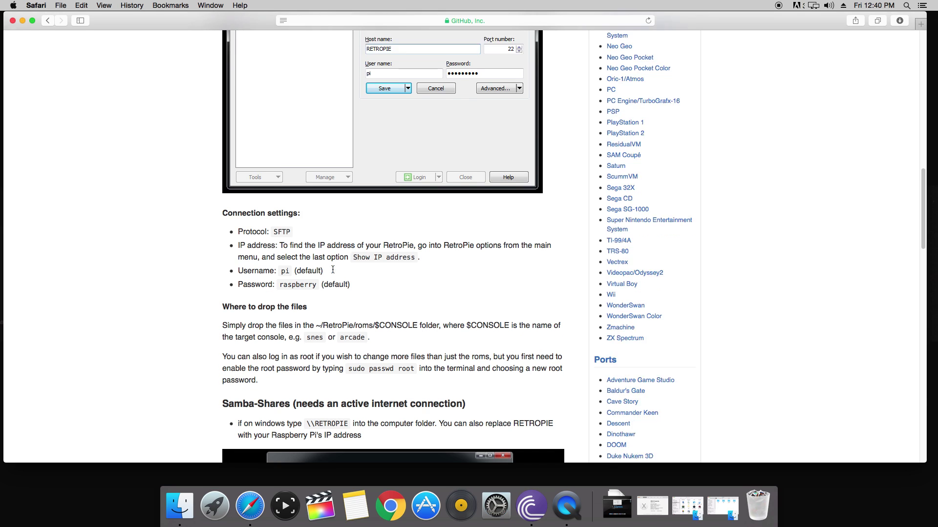
scroll(333, 272, up, 5)
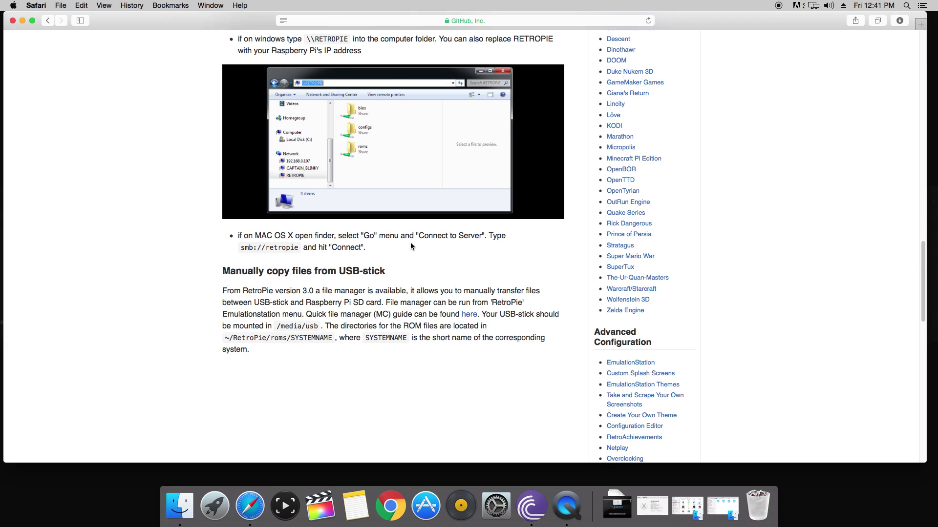
double_click(243, 248)
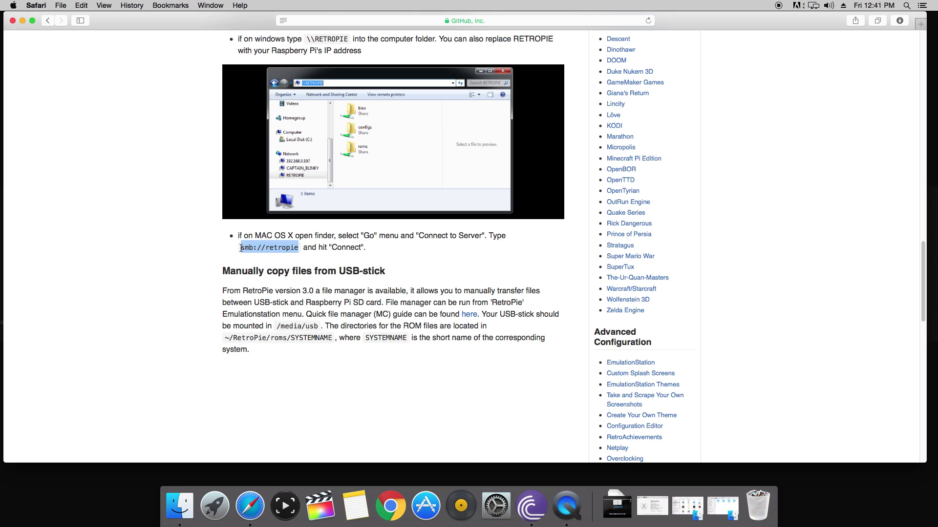
right_click(241, 247)
click(270, 276)
Minimise Safari and open Finder's Connect to Server window with smb://retropie pasted as the address
click(23, 21)
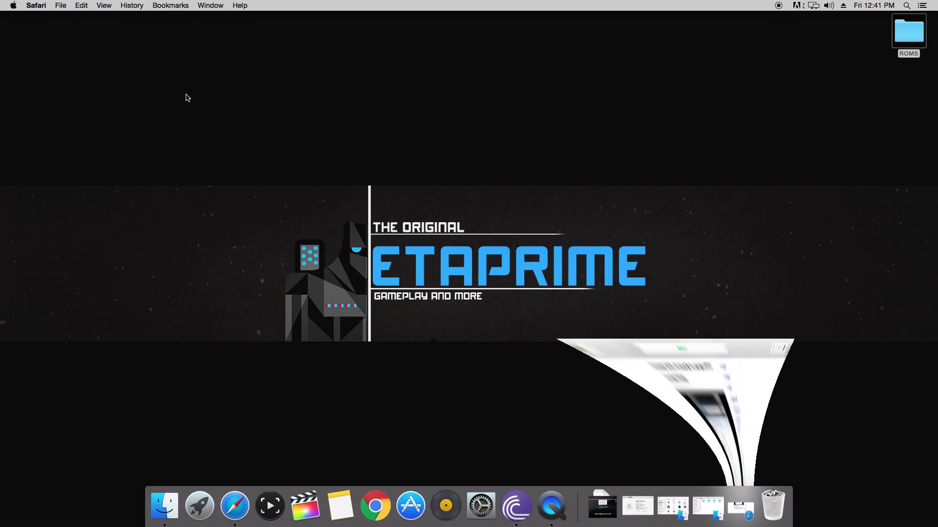
click(456, 140)
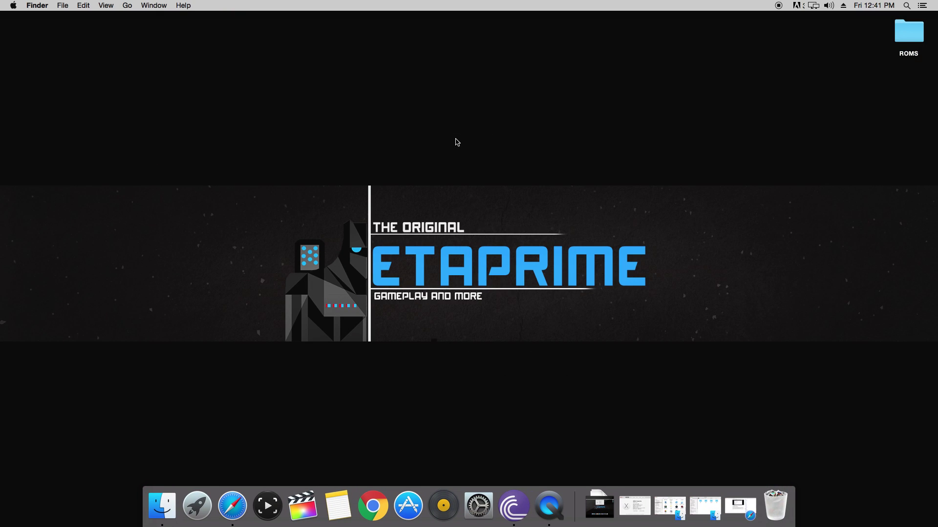
click(127, 6)
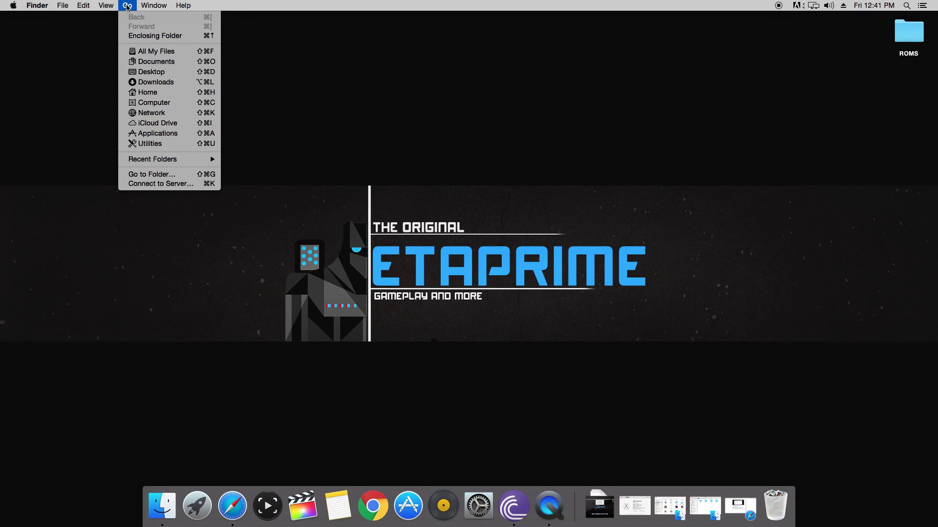
click(167, 189)
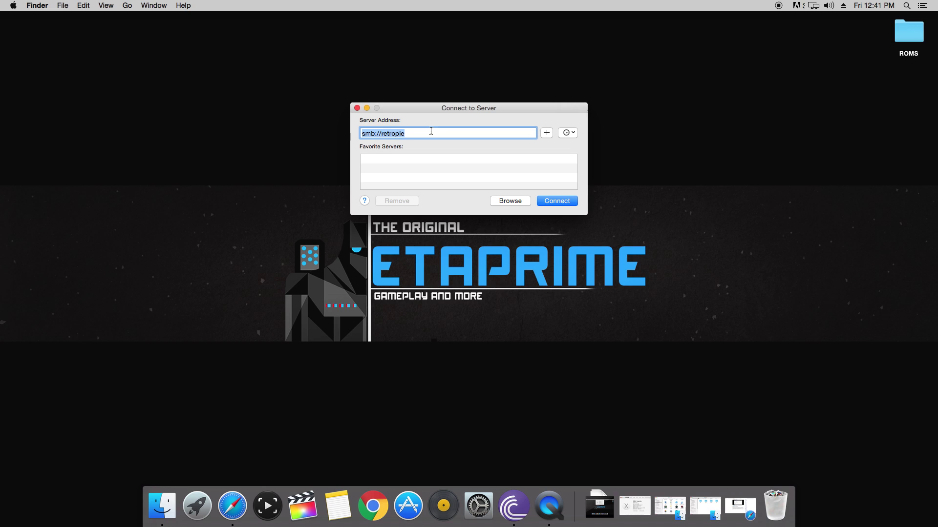
right_click(384, 135)
click(351, 136)
Connect to smb://retropie as Guest and pick roms from the bios, configs, roms and splashscreens volumes
click(561, 201)
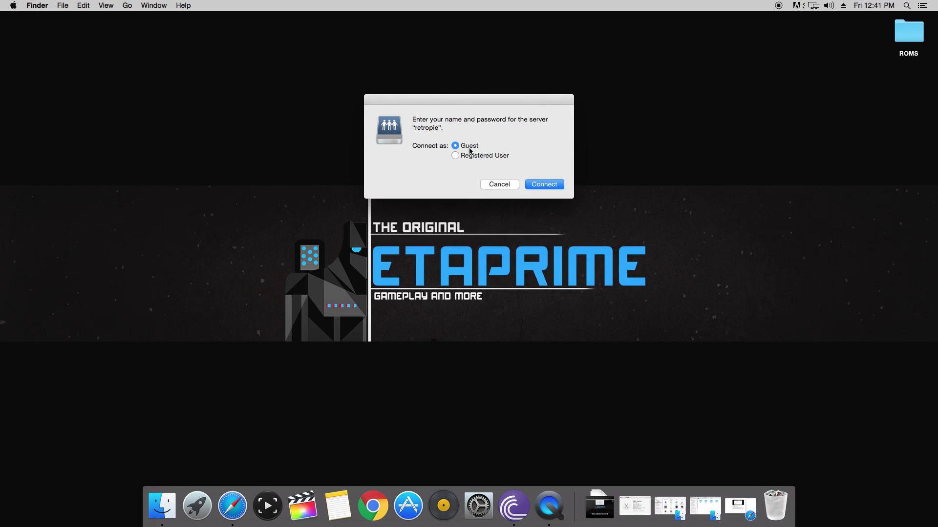
click(539, 185)
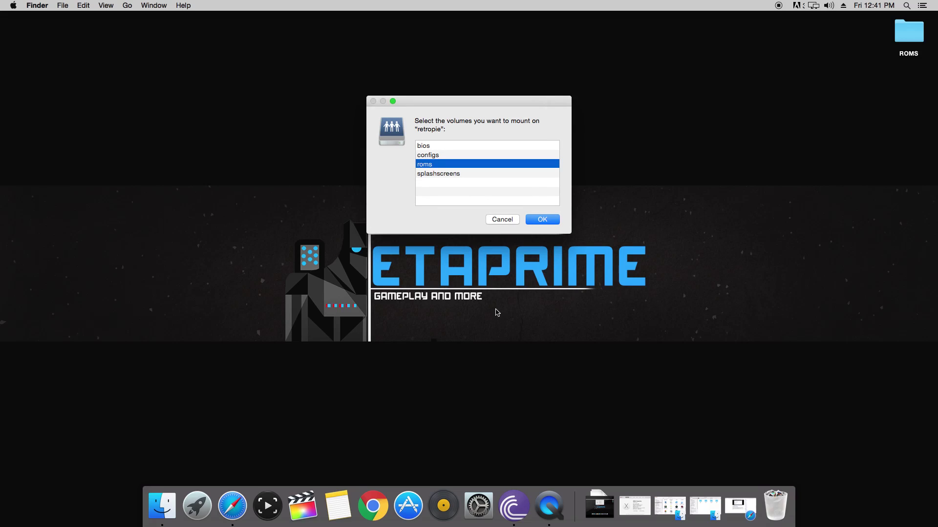
click(433, 147)
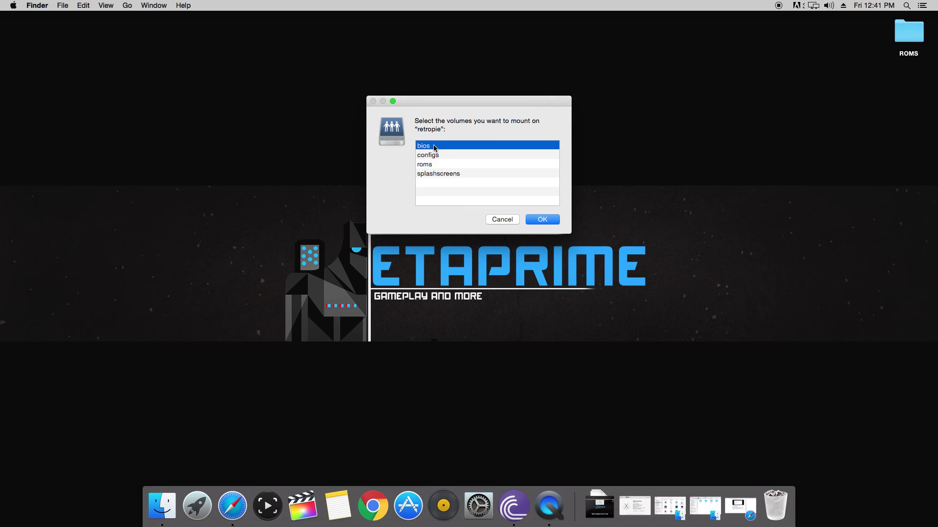
click(434, 155)
click(430, 166)
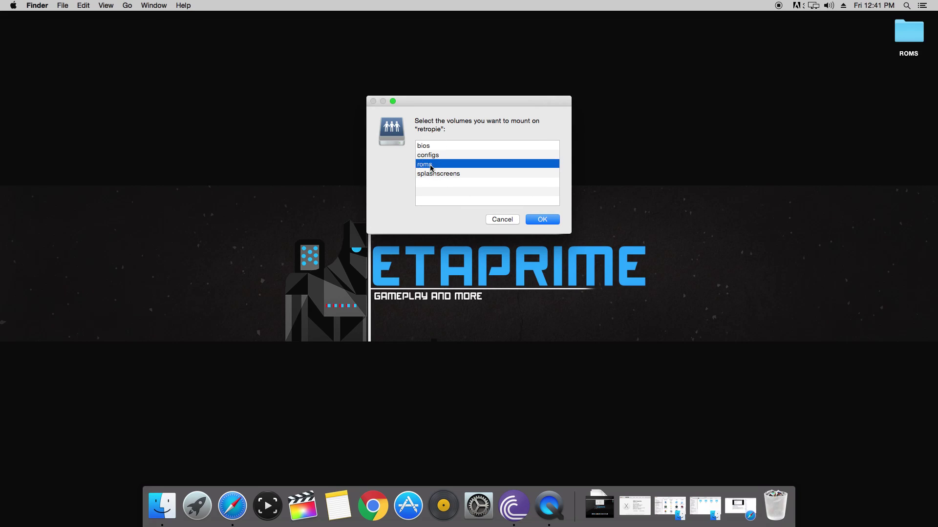
click(433, 175)
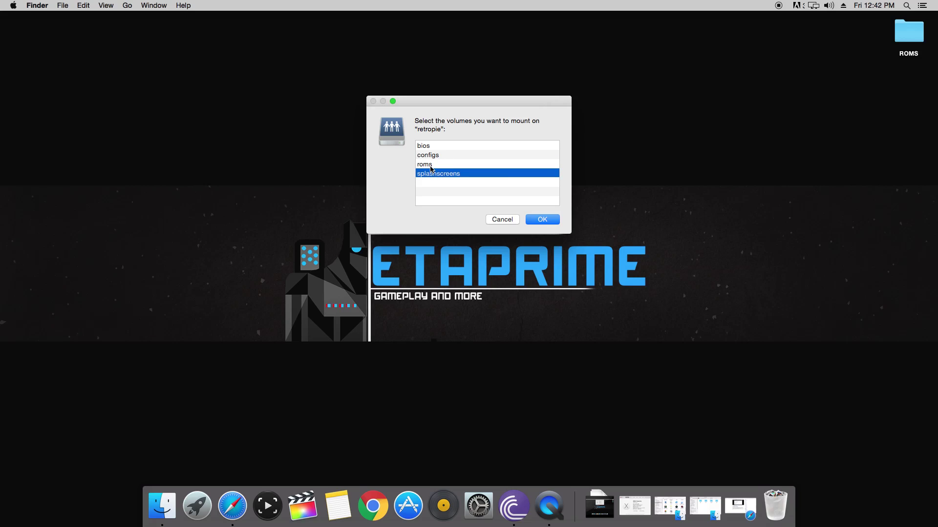
click(432, 167)
click(430, 148)
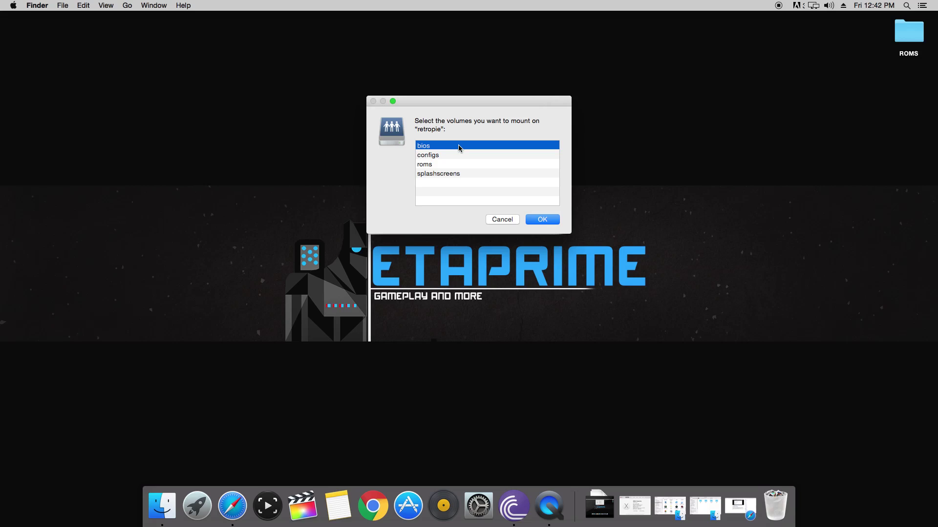
click(432, 166)
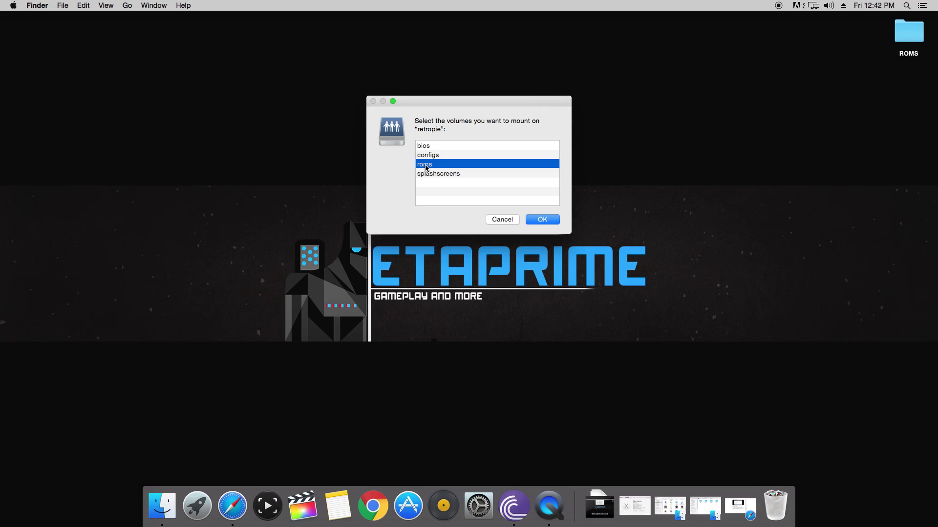
Mount the roms share, switch it to list view, and move its window to the left
click(542, 219)
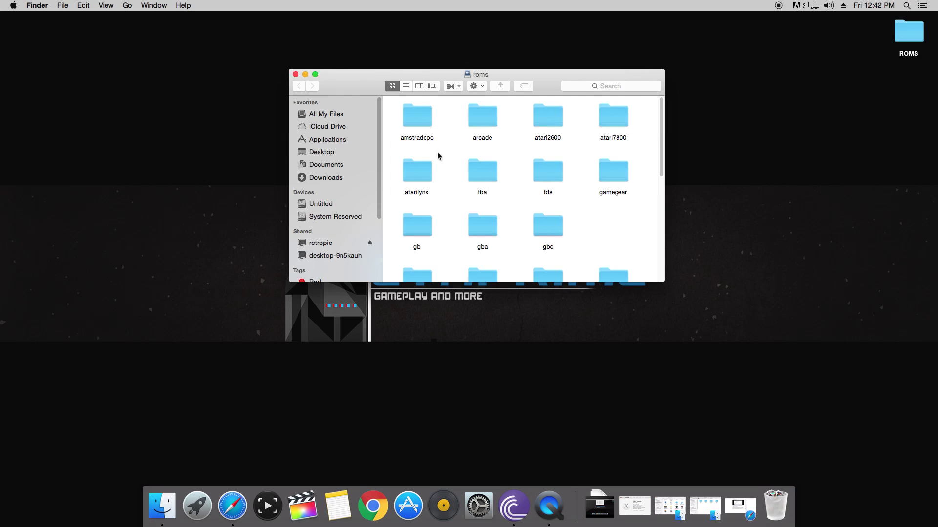
click(405, 87)
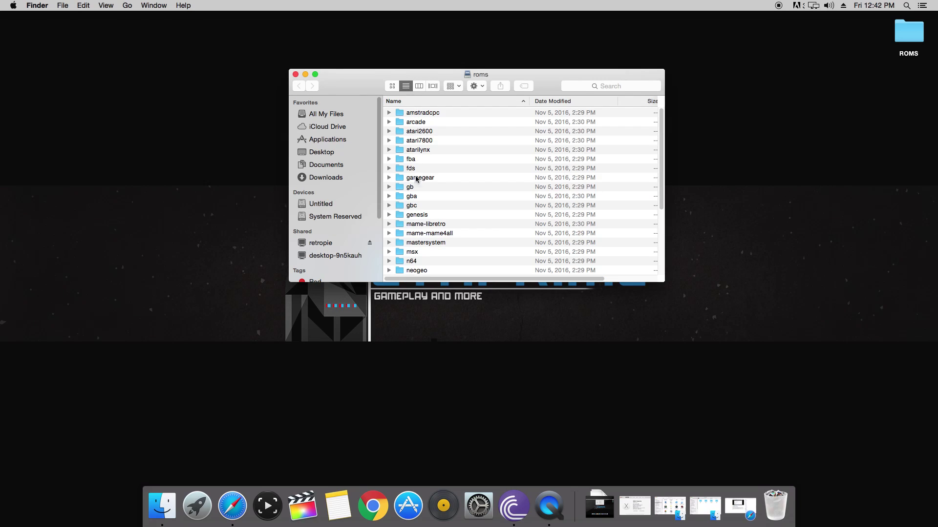
scroll(426, 230, down, 5)
scroll(428, 229, up, 5)
drag(423, 77, 143, 50)
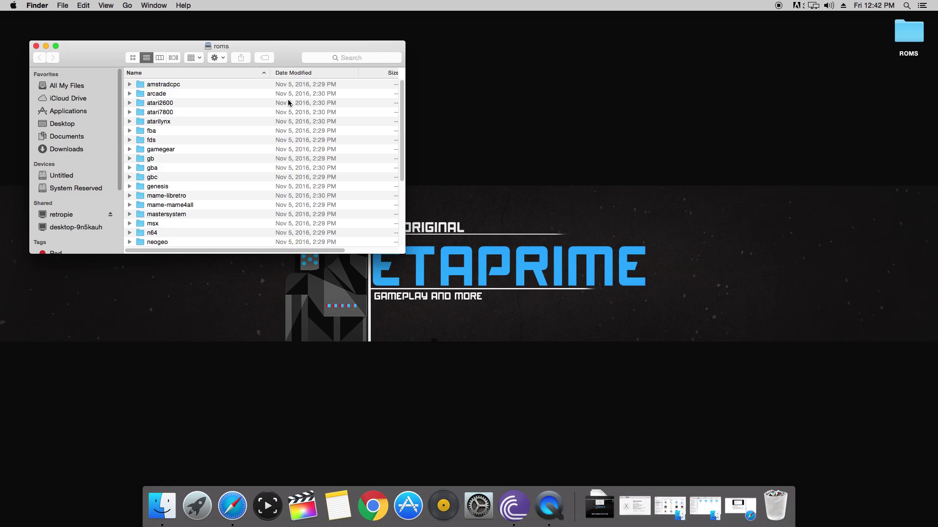
Copy the five .md ROMs from the desktop ROMS/gen folder into the share's genesis folder
double_click(902, 35)
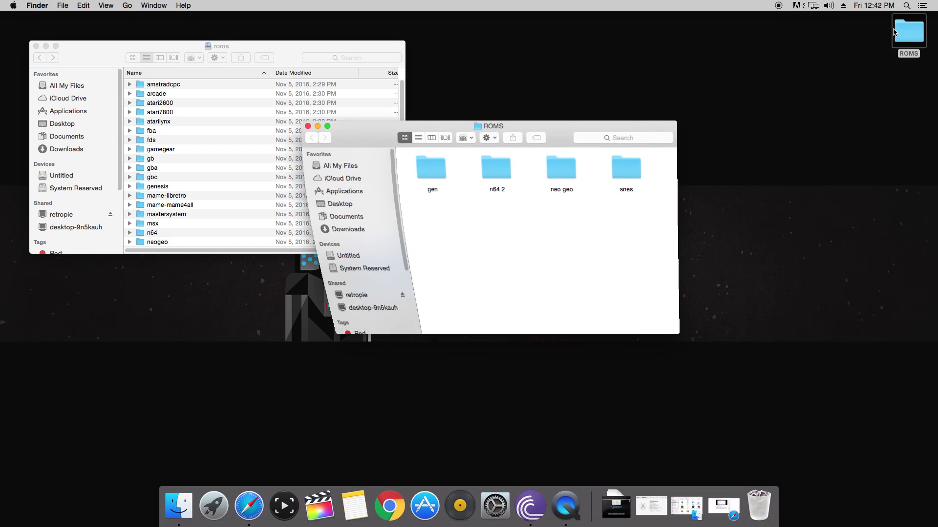
drag(547, 133, 707, 77)
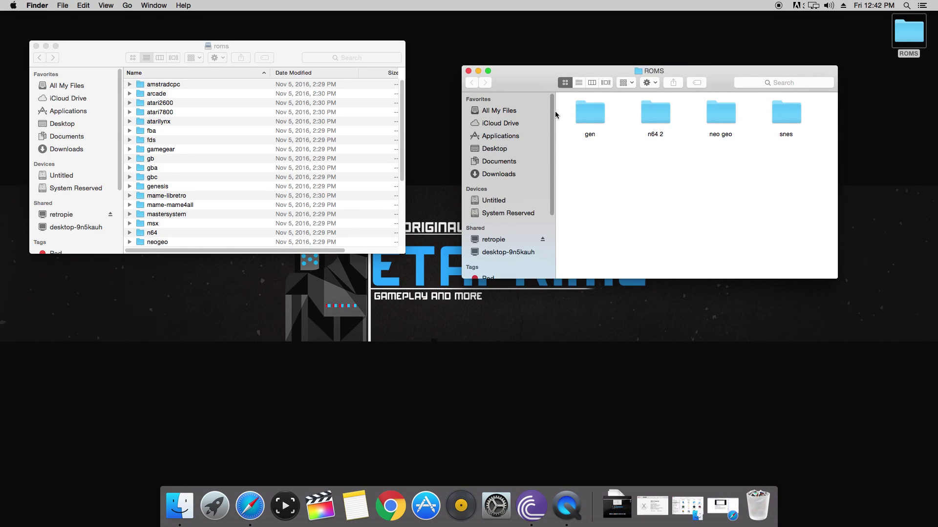
double_click(595, 117)
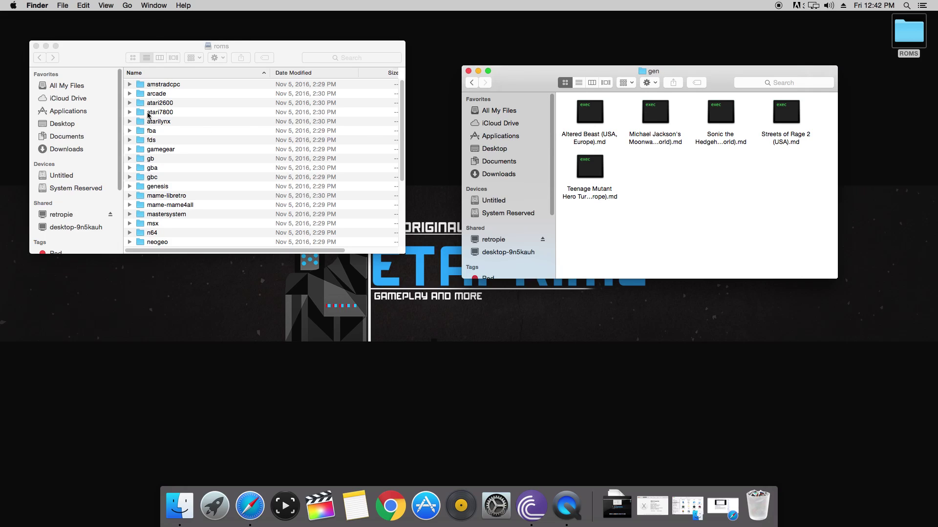
double_click(158, 188)
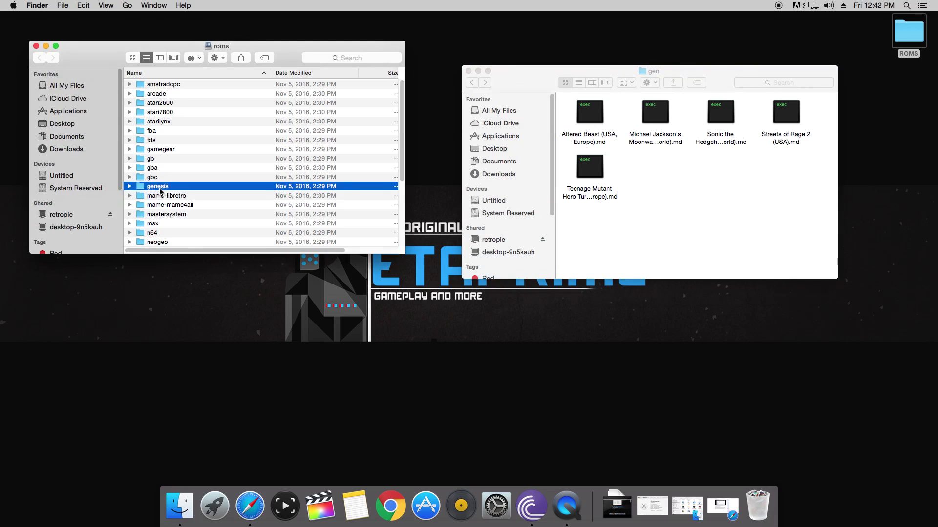
drag(815, 212, 199, 113)
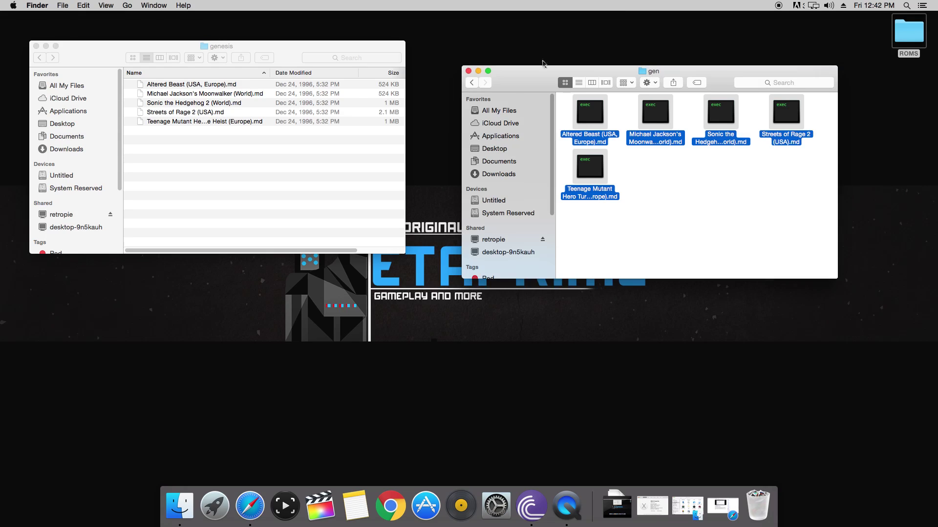
click(41, 60)
Drag all seven .n64 ROMs from local 'n64 2' into the share's n64 folder, then return to roms
click(40, 57)
key(super+grave)
key(super+Up)
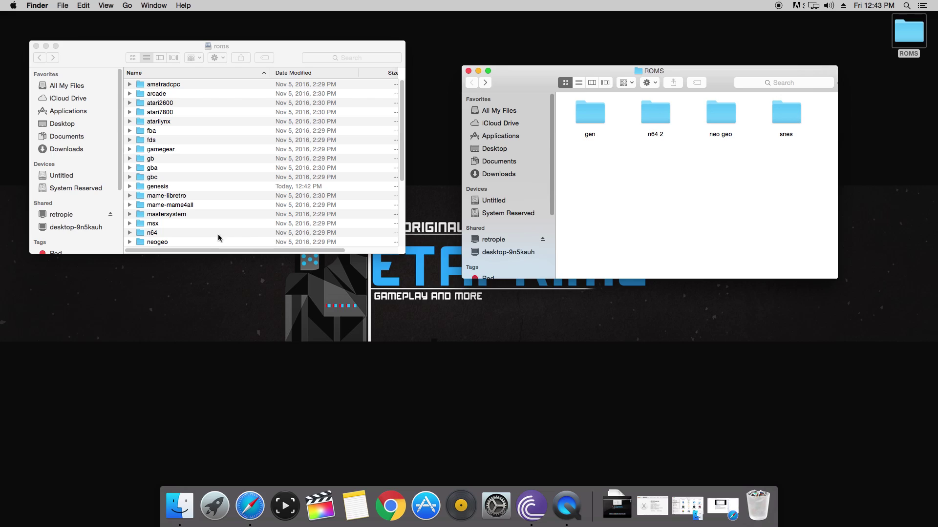
key(super+grave)
double_click(153, 233)
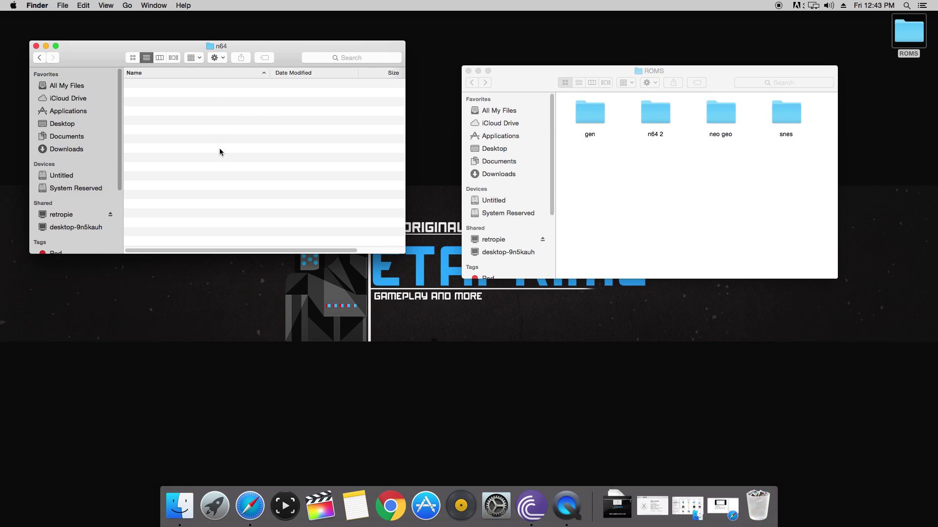
double_click(663, 117)
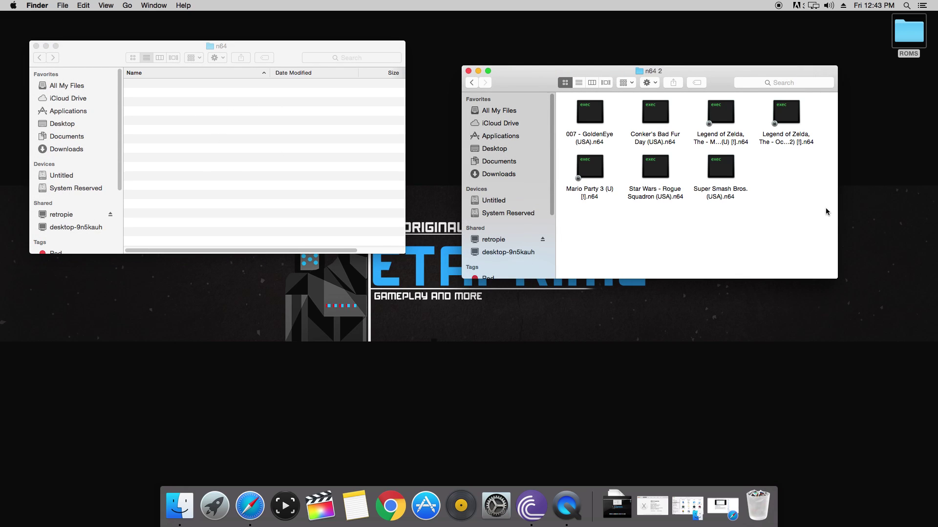
drag(829, 212, 234, 109)
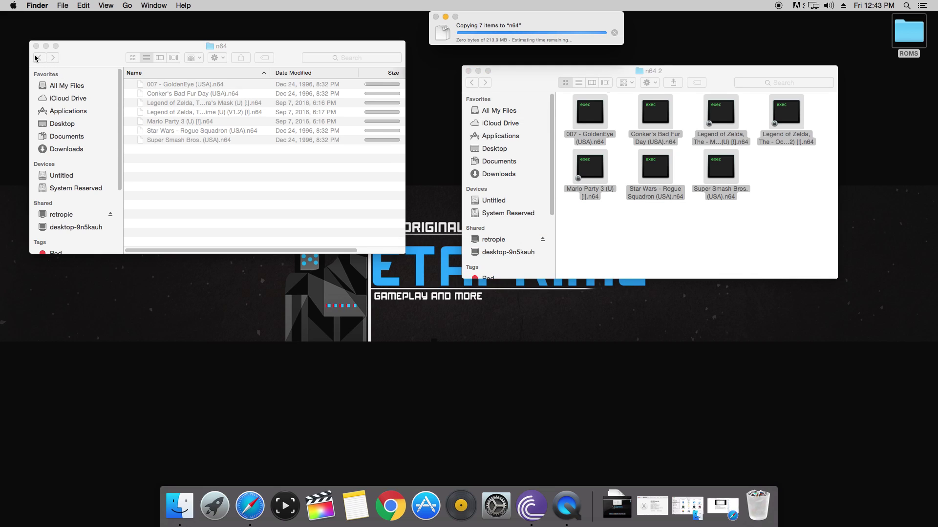
click(37, 57)
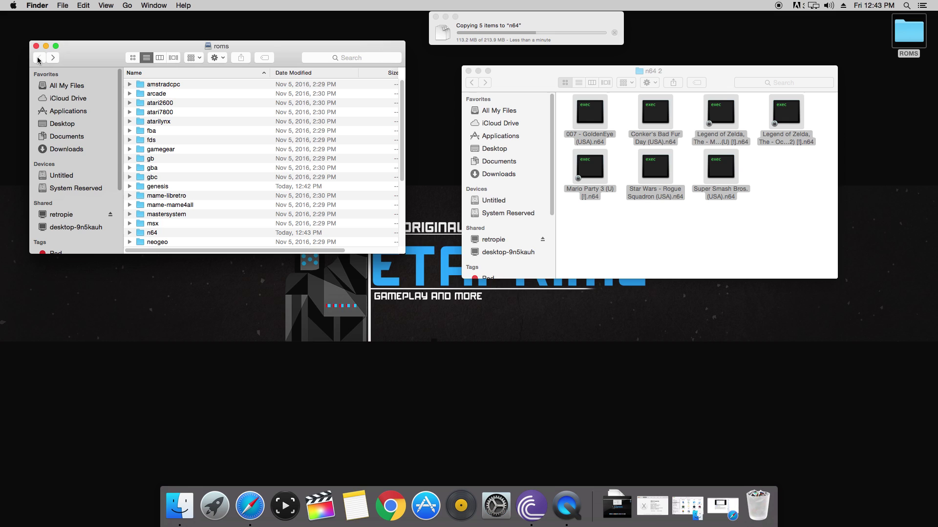
Select all five zips in the local neo geo folder and copy them into the share's neogeo folder
click(471, 83)
double_click(720, 113)
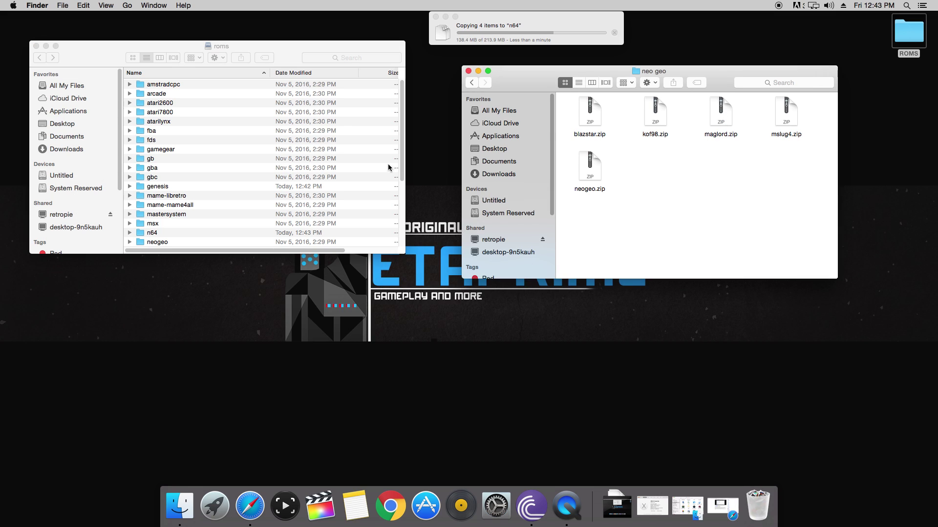
scroll(169, 205, down, 5)
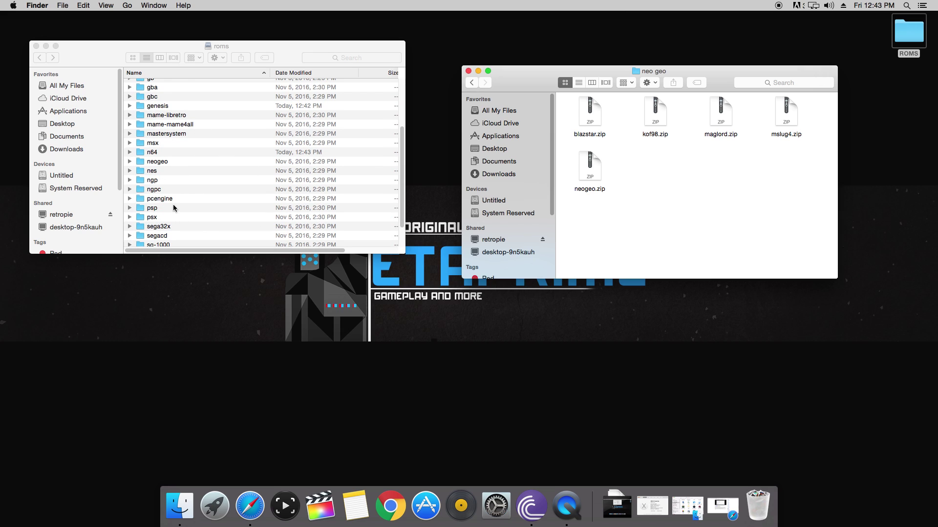
key(super+a)
drag(597, 114, 192, 186)
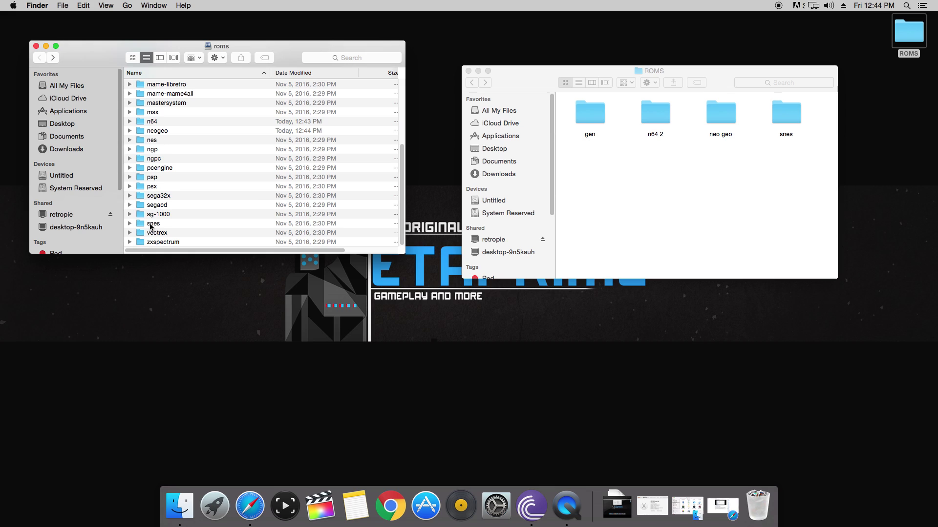
Copy all the SNES ROMs from the local snes folder into the share's snes folder, then go back
double_click(151, 226)
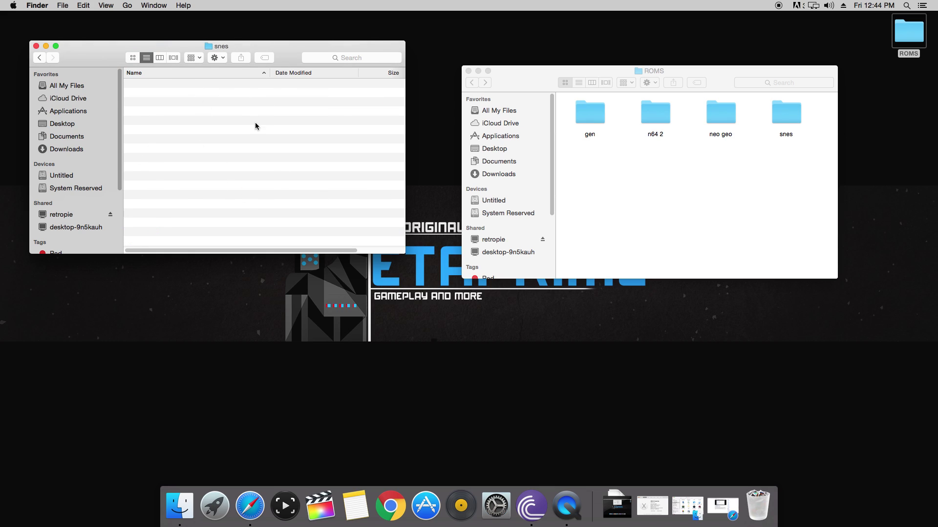
click(788, 117)
double_click(788, 117)
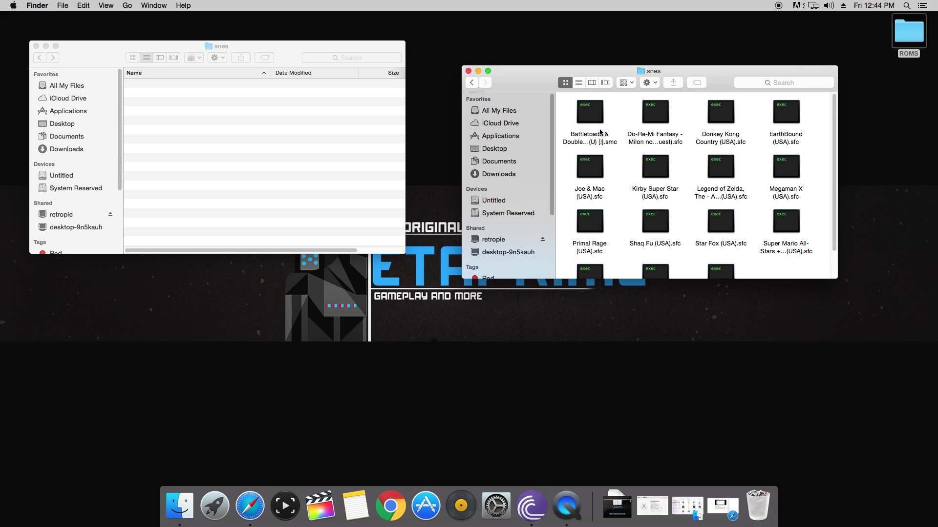
drag(816, 110, 569, 299)
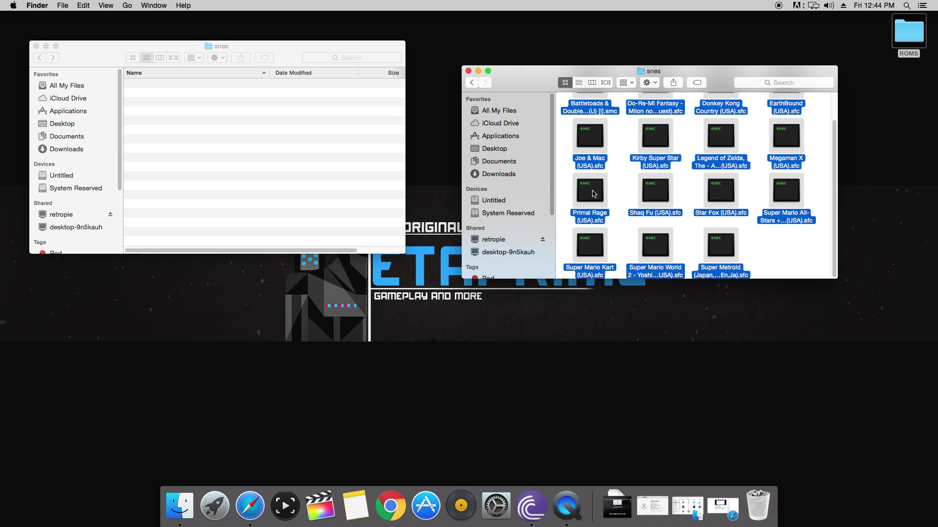
drag(595, 194, 263, 161)
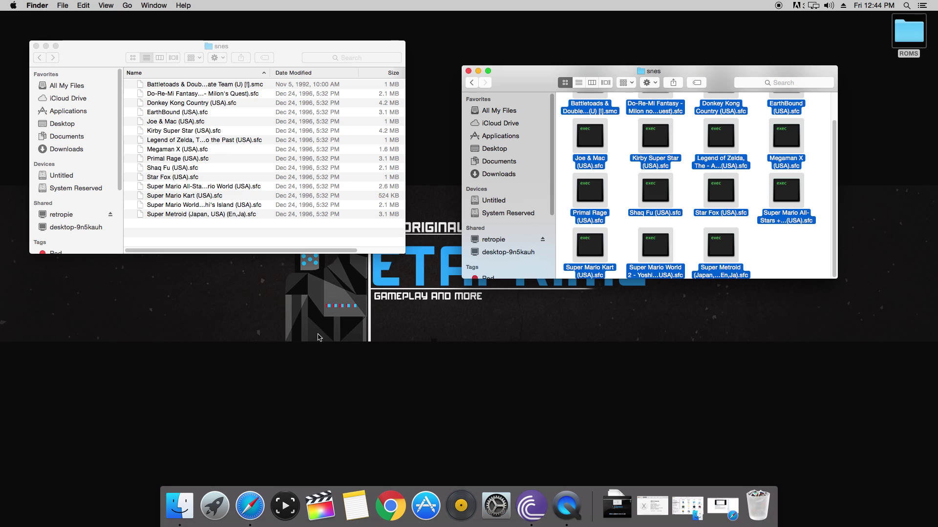
click(471, 82)
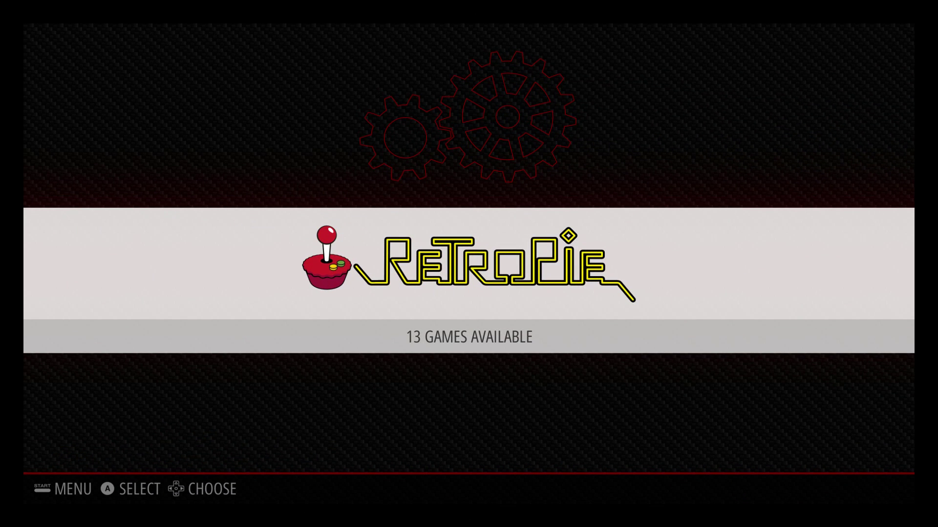
From the EmulationStation Main Menu, go to Quit and choose Restart EmulationStation
key(Return)
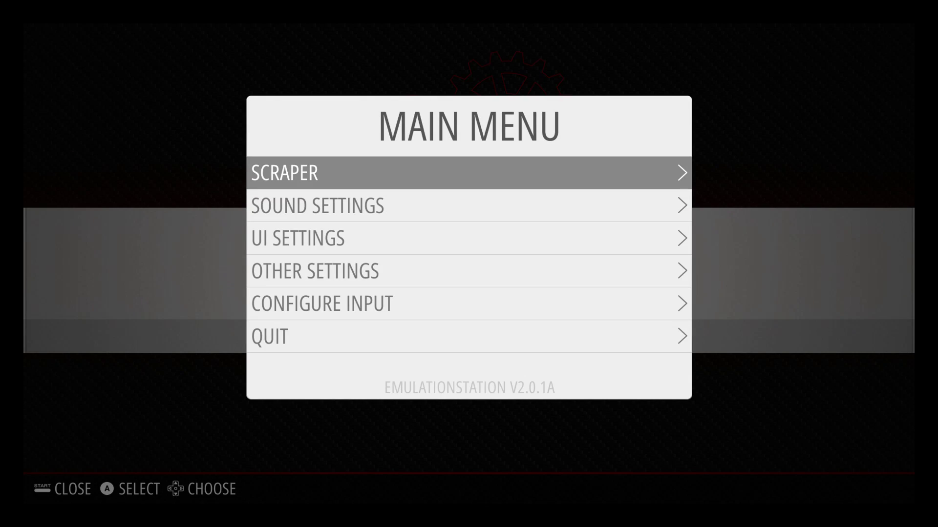
key(Down)
key(Down)
key(Down)
key(Down)
key(Down)
key(Return)
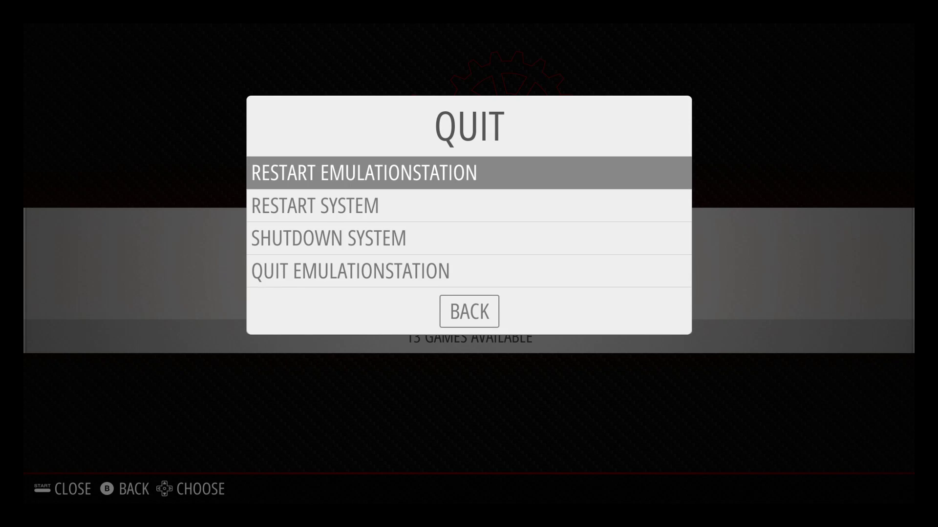
key(Return)
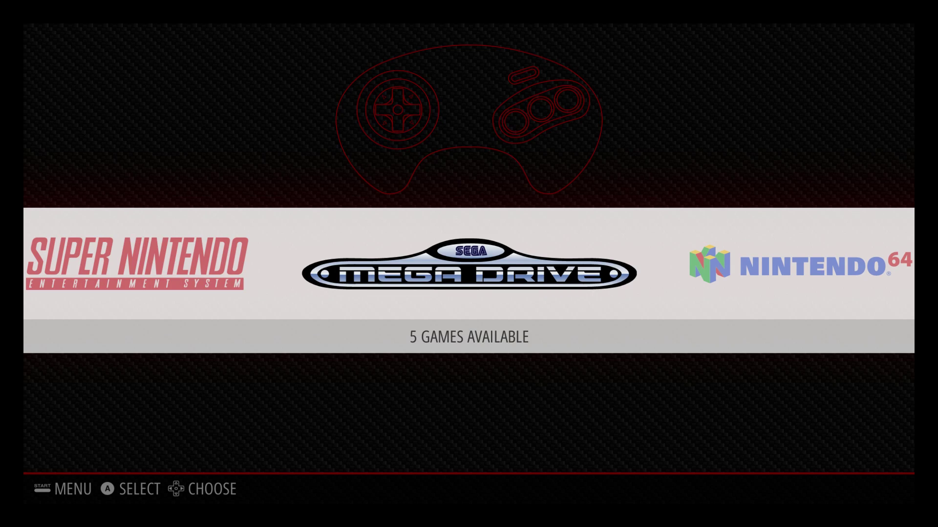
Move the system carousel past Nintendo 64 to Super Nintendo and enter its game list
key(Right)
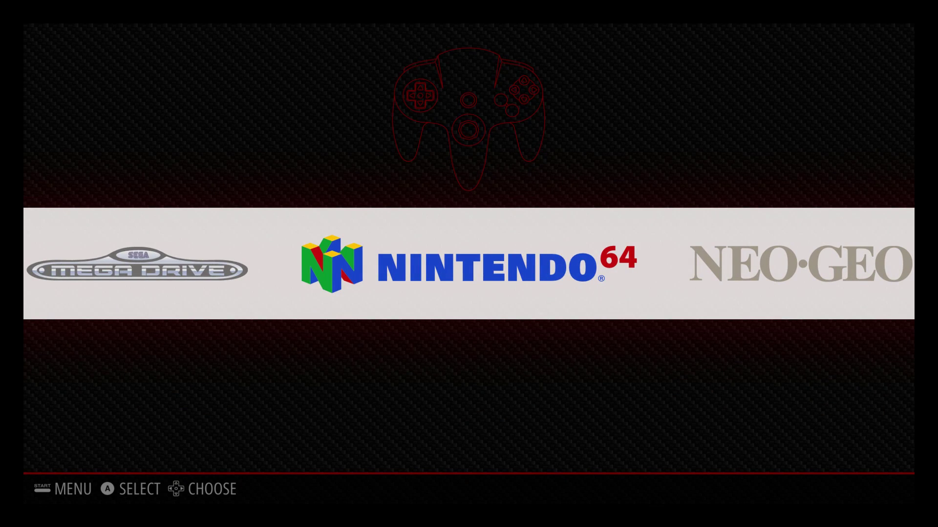
key(Right)
key(Right)
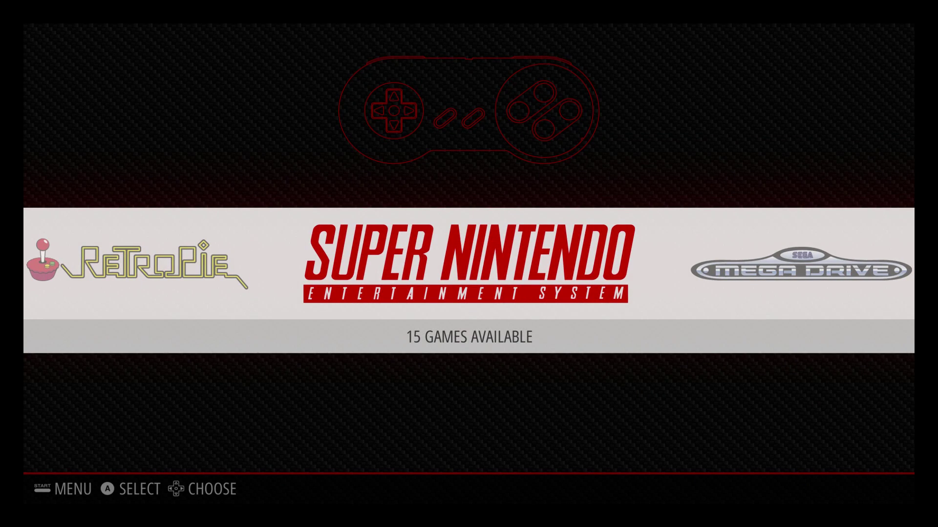
key(Return)
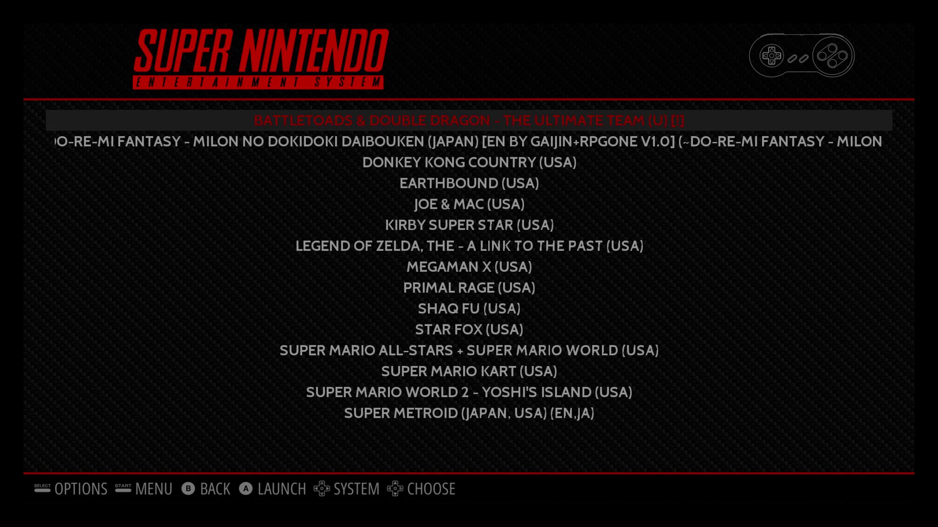
Browse the SNES games between Joe & Mac and EarthBound, then open and close the main menu
key(Down)
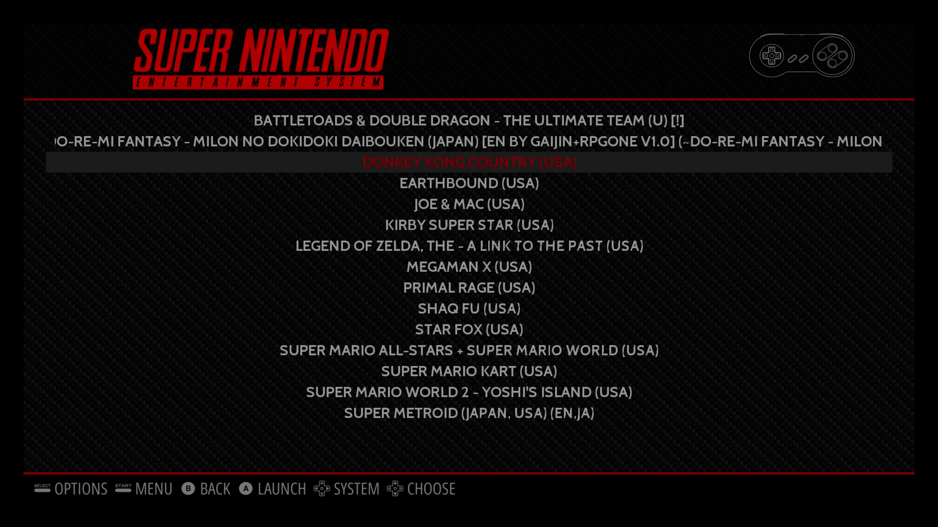
key(Up)
key(Down)
key(Down)
key(Down)
key(Down)
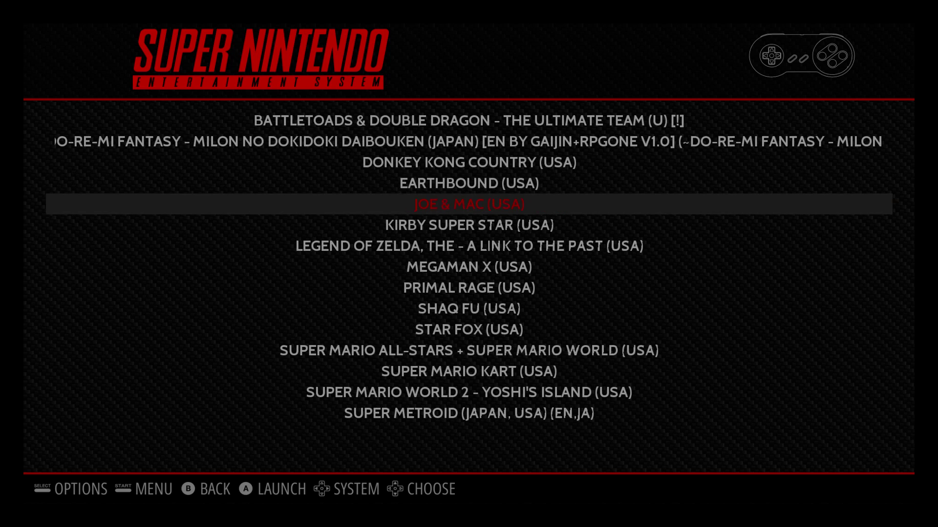
key(Down)
key(Up)
key(Up)
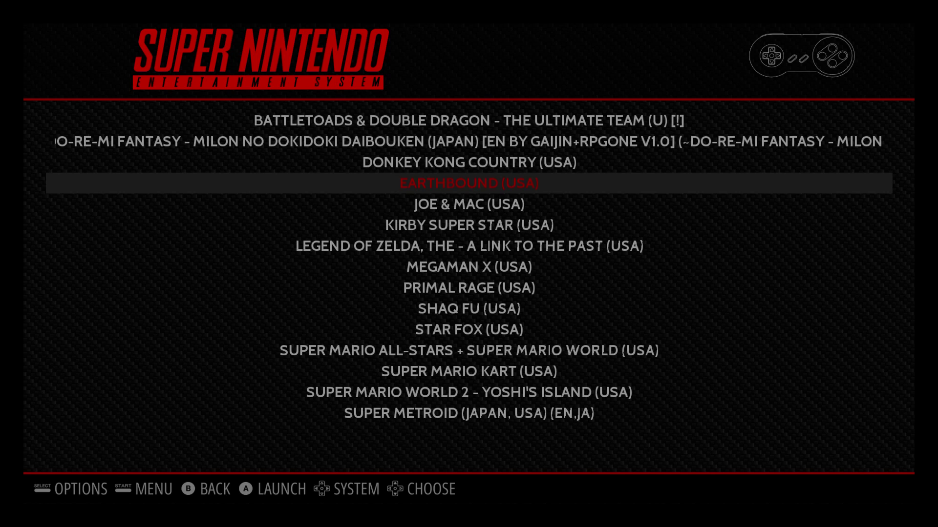
key(Return)
key(Return)
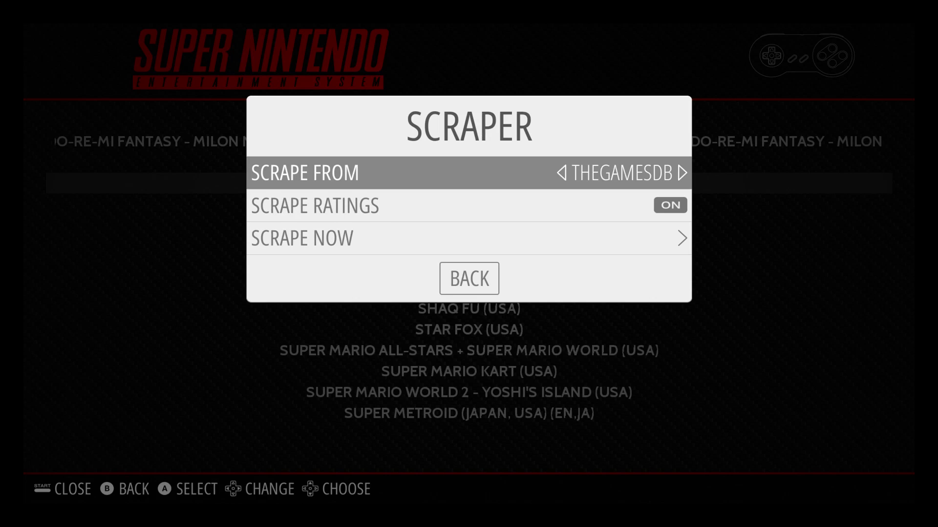
key(Escape)
key(Escape)
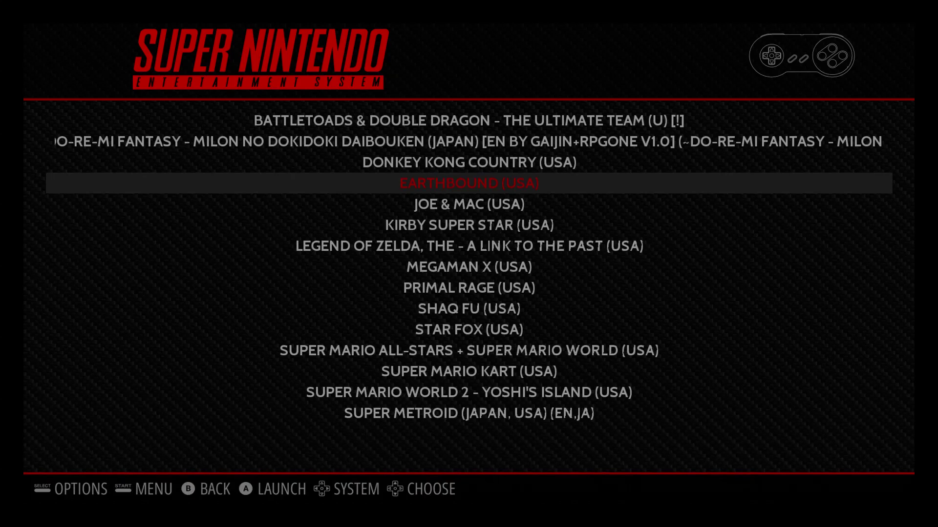
Highlight Joe & Mac (USA), launch it, and start a 1P Game
key(Down)
key(Up)
key(Down)
key(Up)
key(Up)
key(Down)
key(Down)
key(Down)
key(Up)
key(Return)
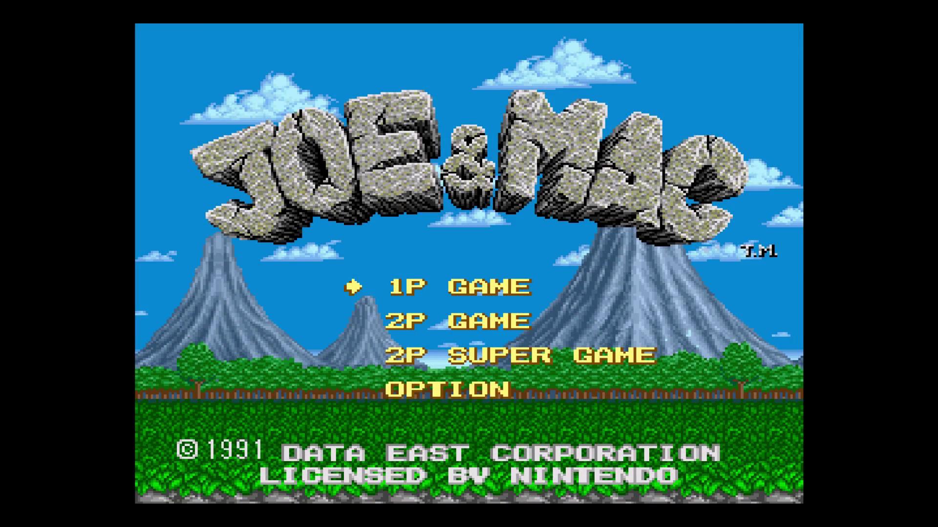
key(Return)
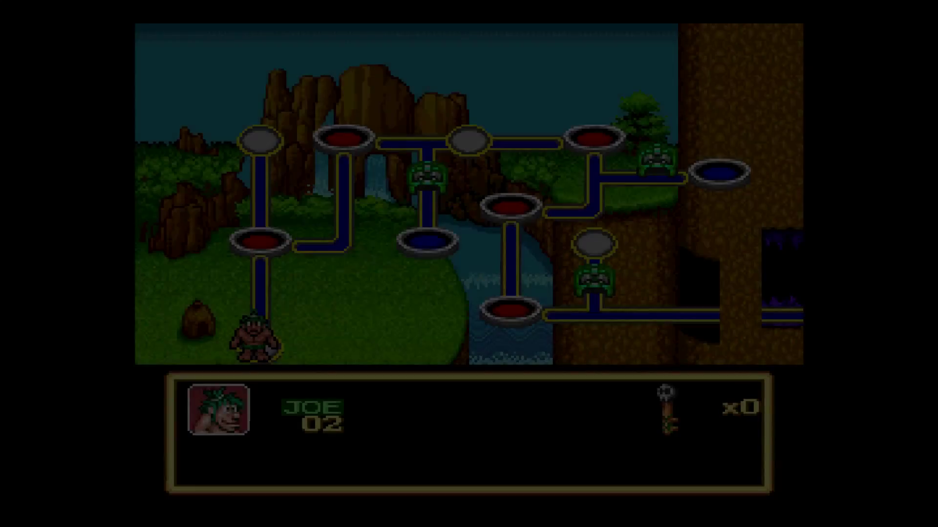
Play the first stage, running right, jumping and clubbing pterodactyls up onto the rocky ledge
key(Up)
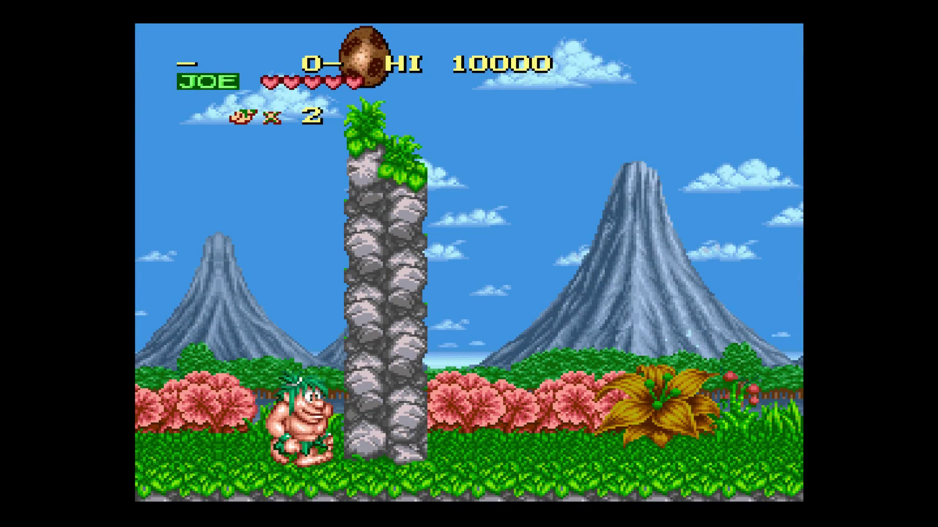
key(Right)
key(x)
key(x)
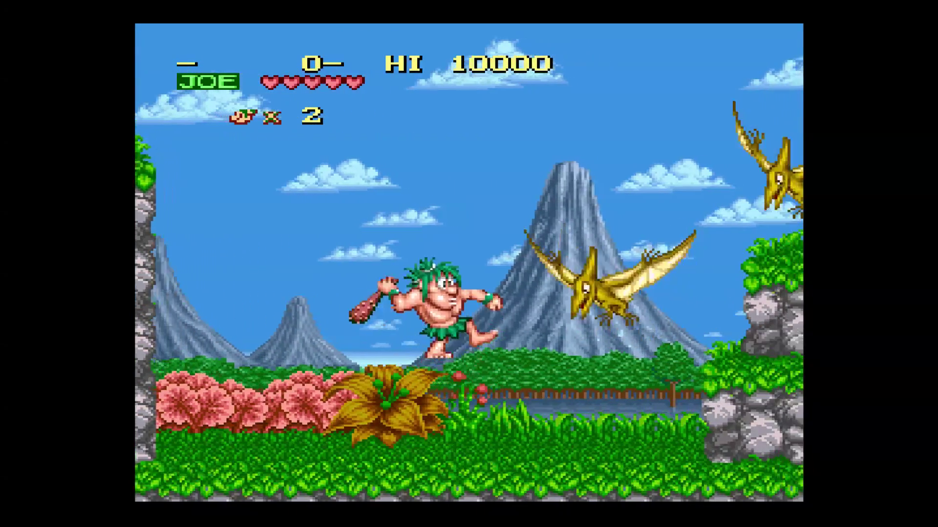
key(Right)
key(x)
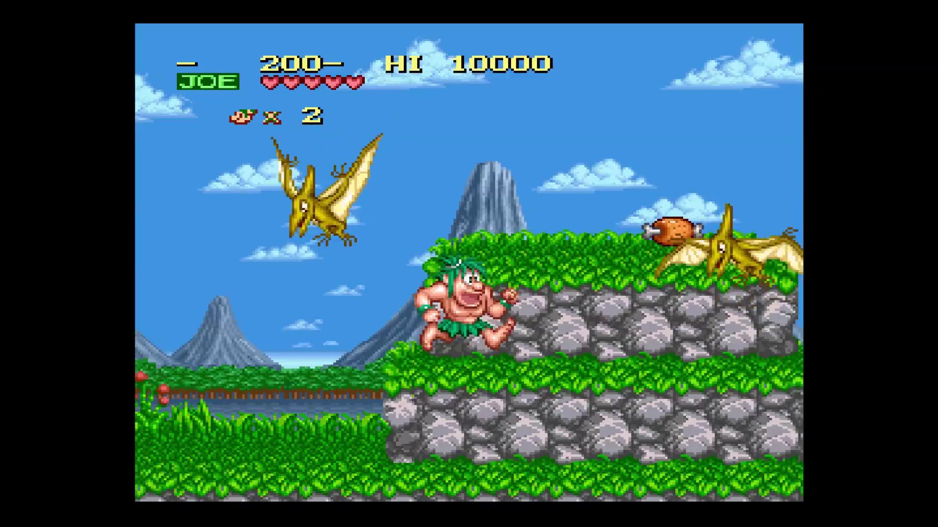
key(Right)
key(x)
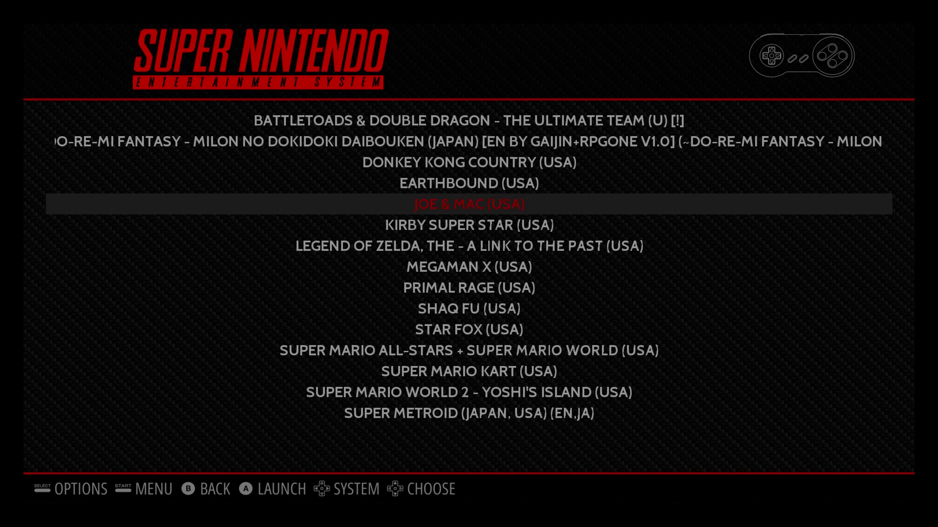
Back out of the SNES game list to the carousel, where Super Nintendo shows 15 games
key(Escape)
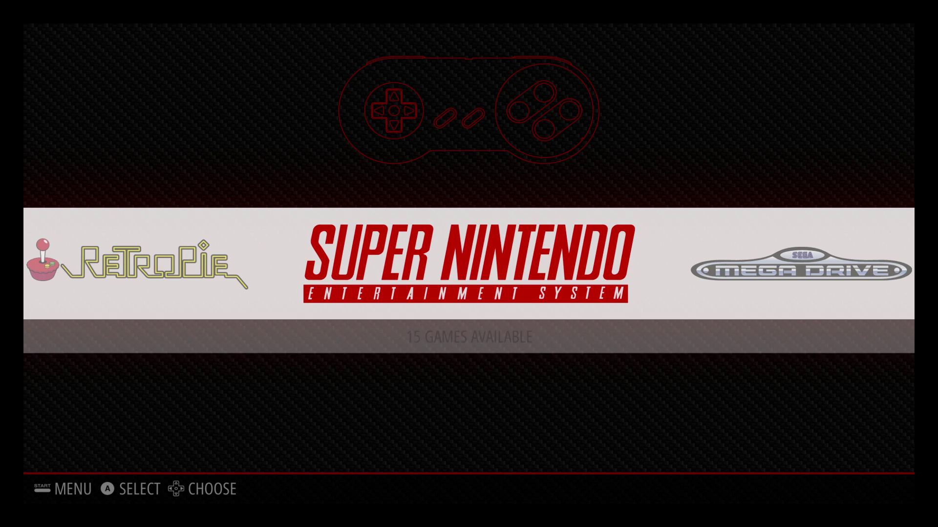